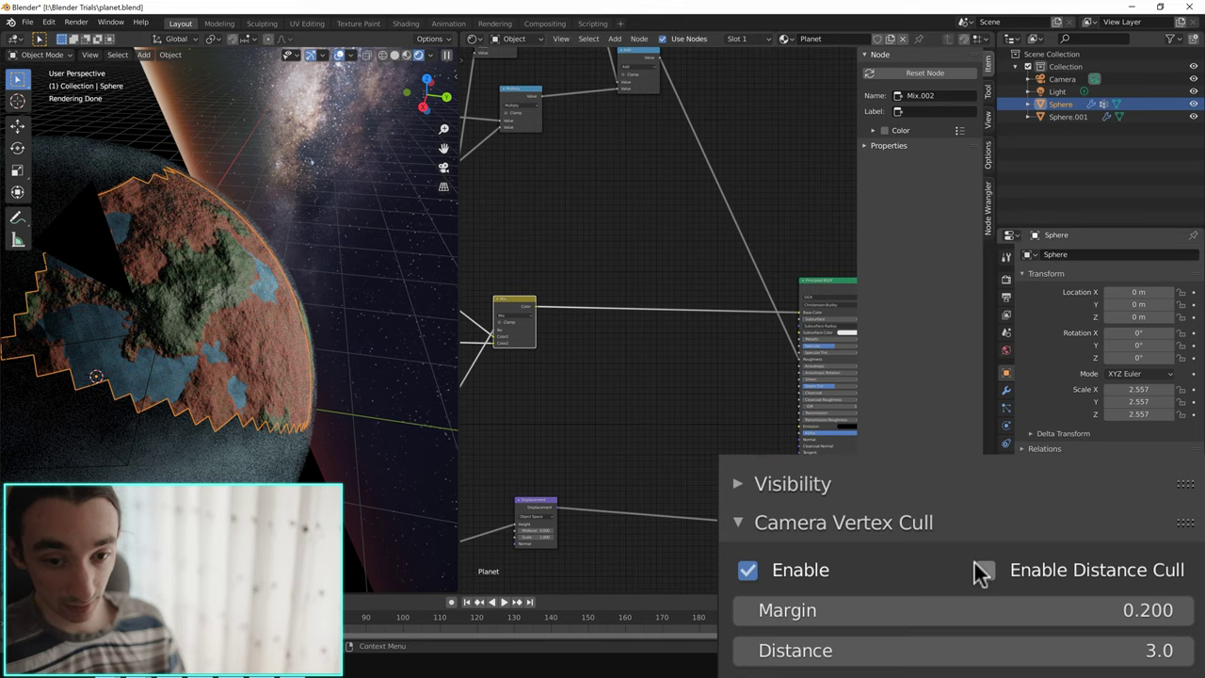
# Step: Untick the culling checkbox in the sphere's Camera Vertex Cull panel
pyautogui.click(986, 572)
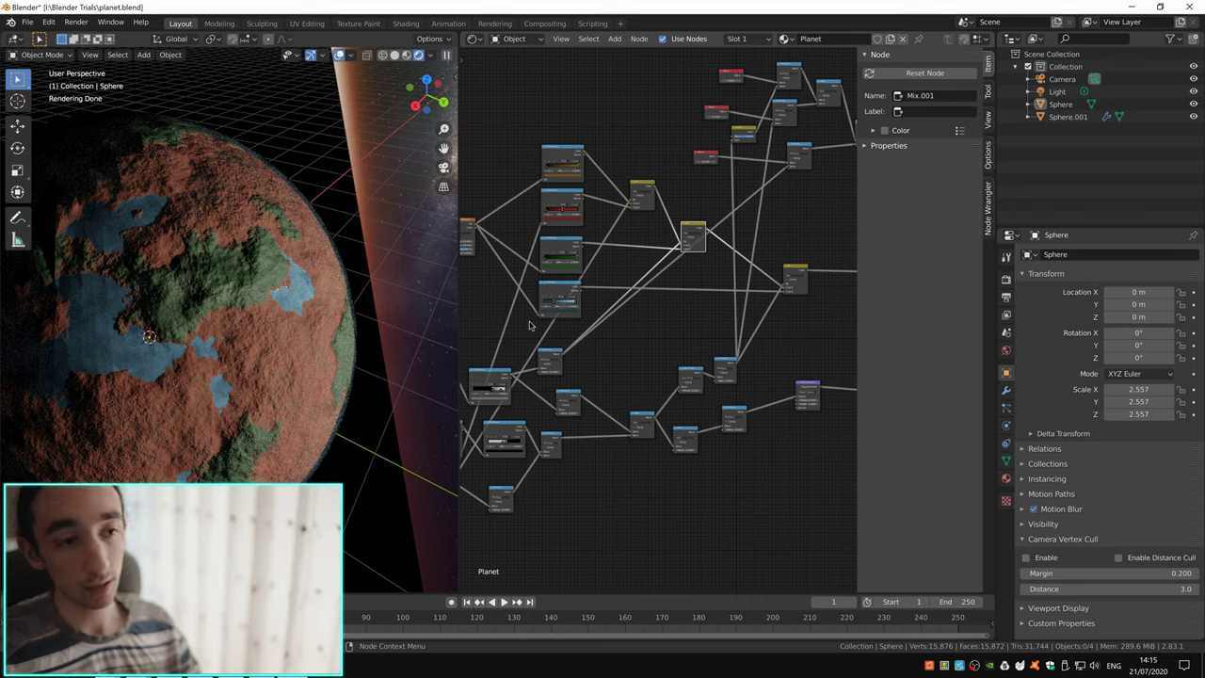
# Step: Inspect Sphere.001's modifiers, reselect Sphere, and return to its Object Properties
pyautogui.click(1007, 389)
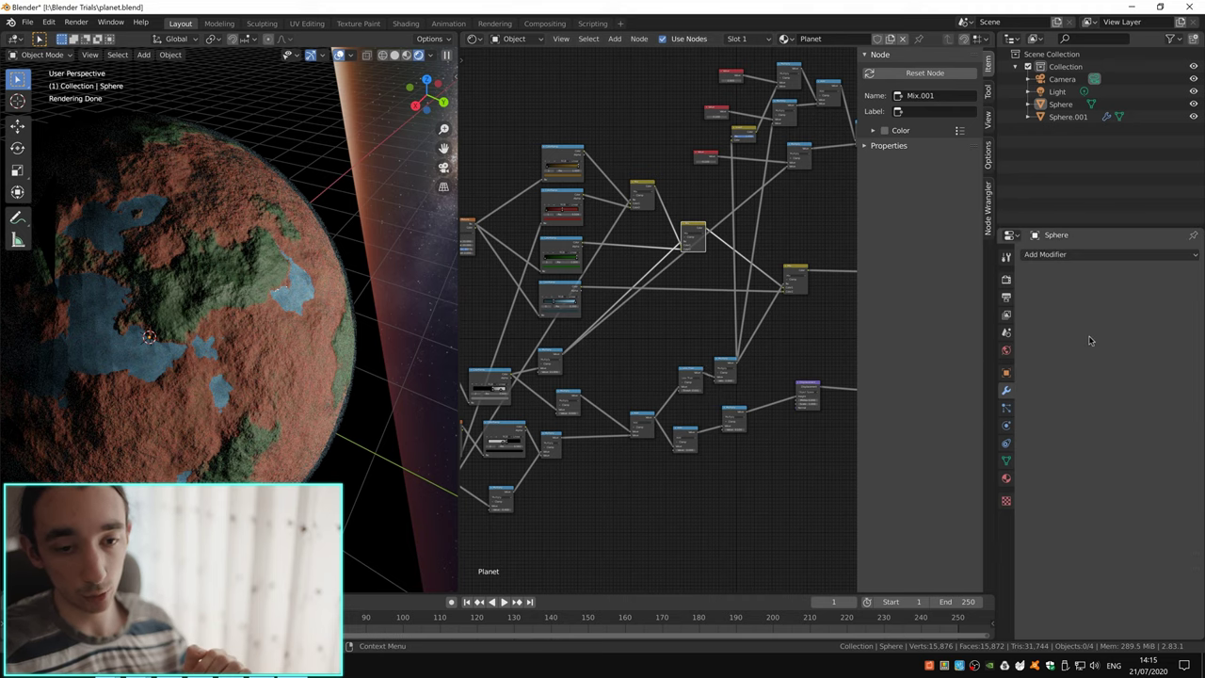
pyautogui.click(1068, 116)
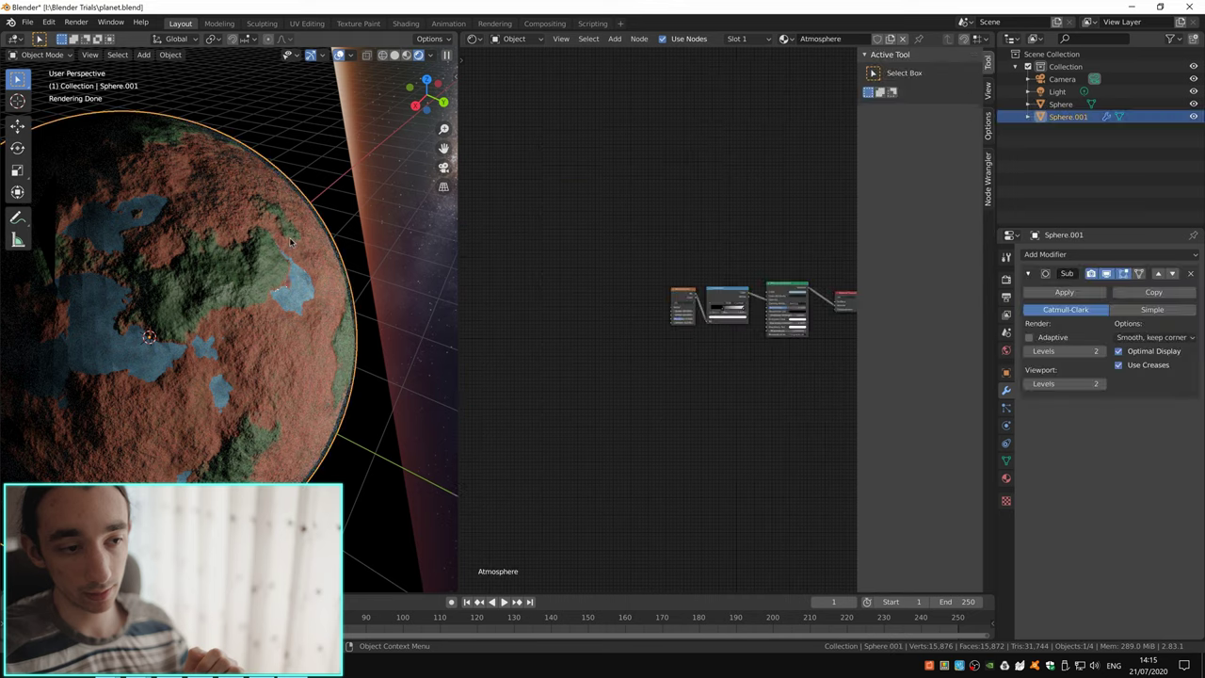
pyautogui.click(1052, 254)
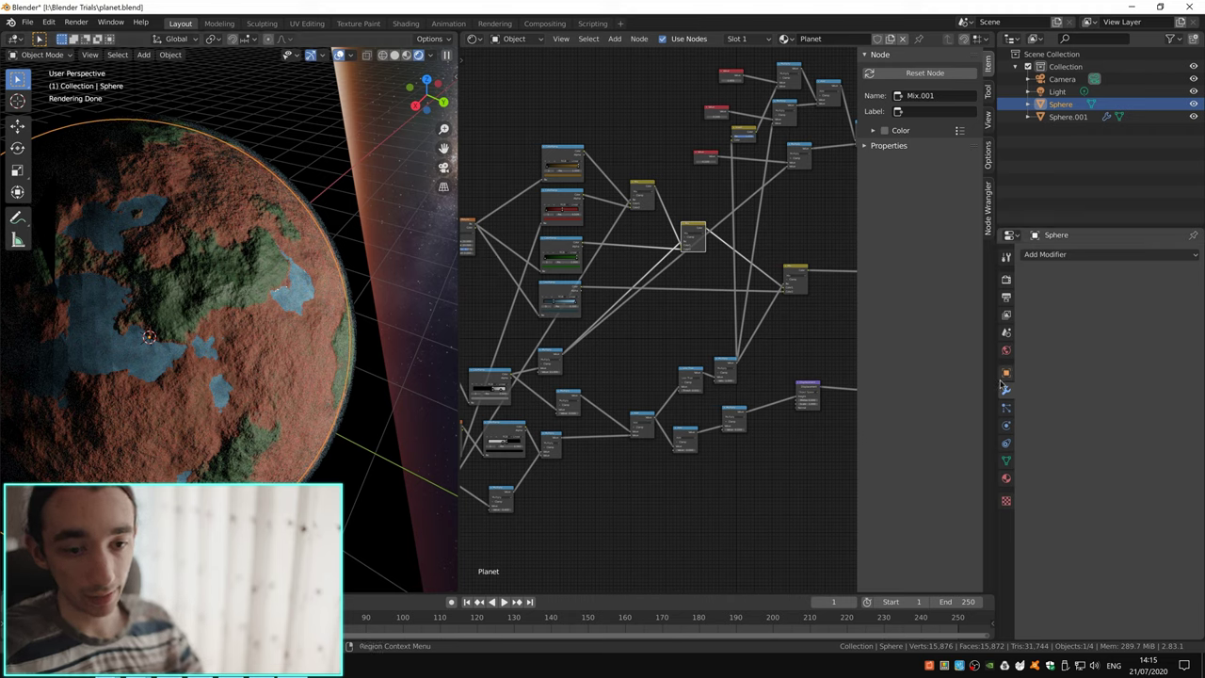
pyautogui.click(1007, 375)
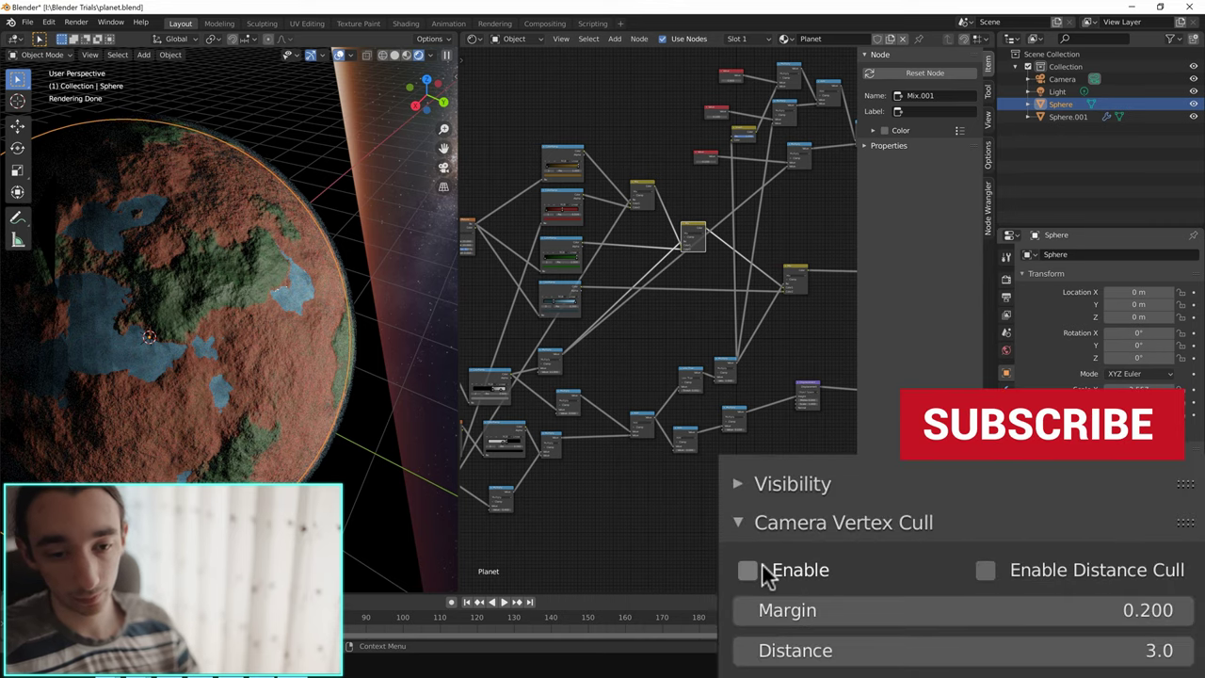
# Step: Enable camera vertex culling, check the result from the camera view, and set Margin to 0
pyautogui.click(747, 570)
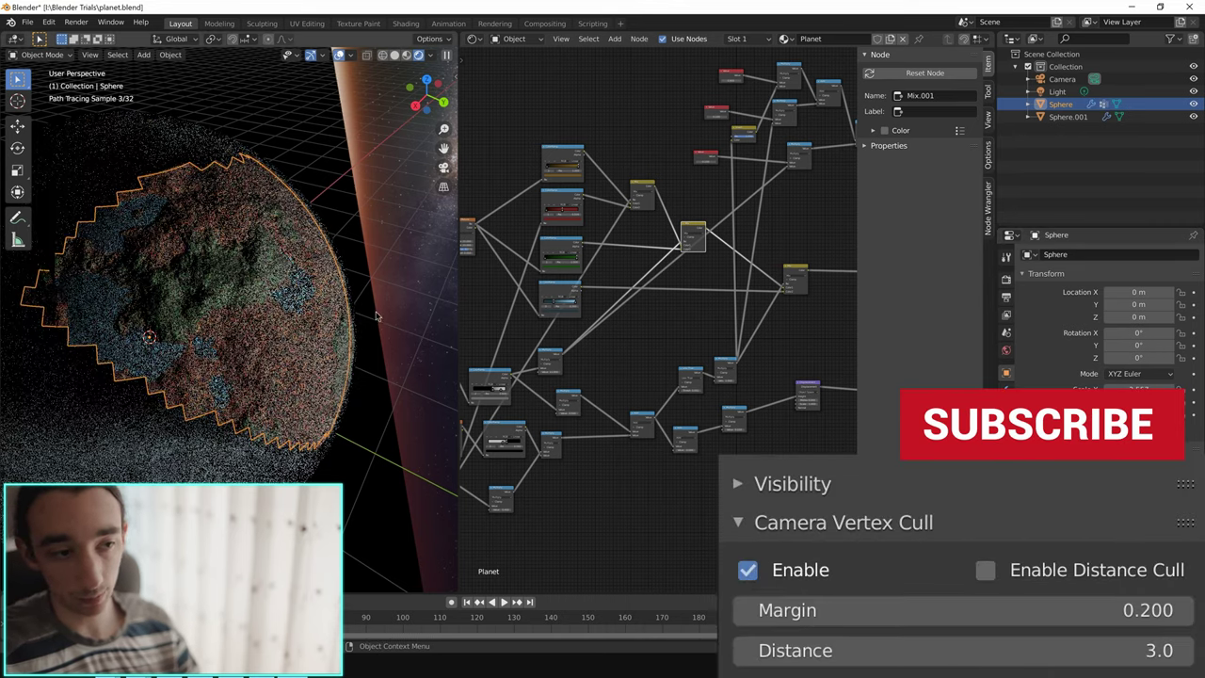
pyautogui.moveTo(278, 283)
pyautogui.mouseDown(button='middle')
pyautogui.moveTo(321, 381)
pyautogui.moveTo(177, 343)
pyautogui.mouseUp(button='middle')
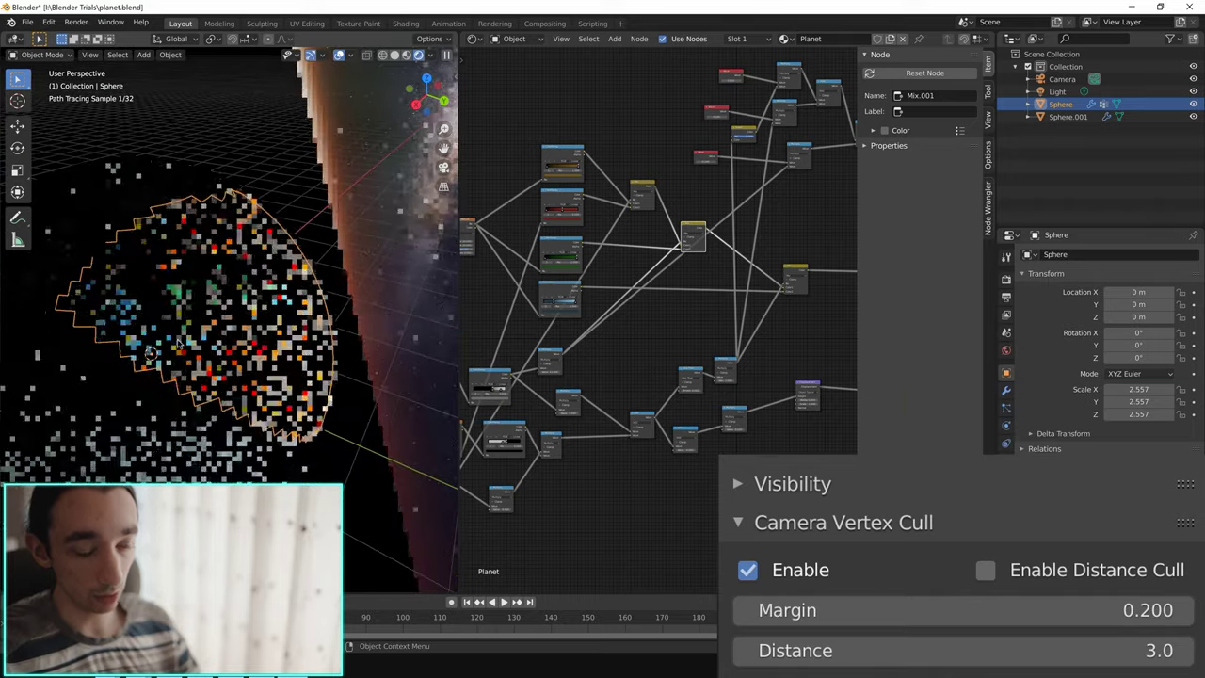
pyautogui.press('KP_0')
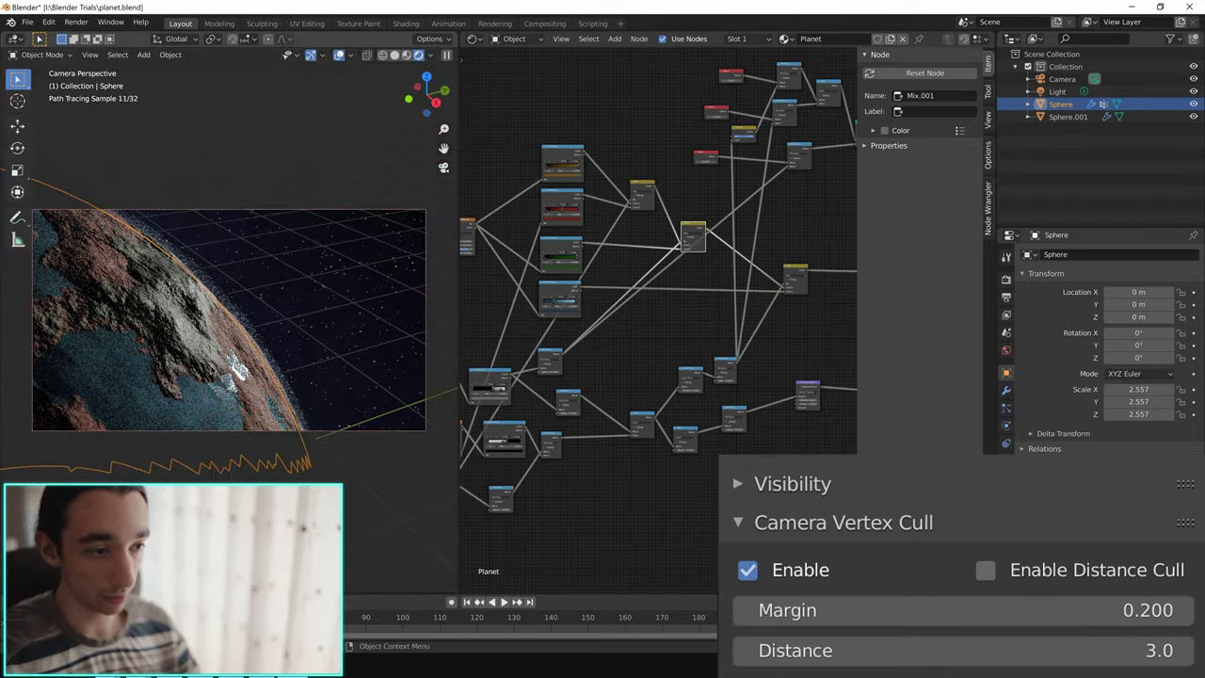
pyautogui.scroll(-2, 132, 253)
pyautogui.moveTo(276, 300); pyautogui.dragTo(385, 298, button='middle')
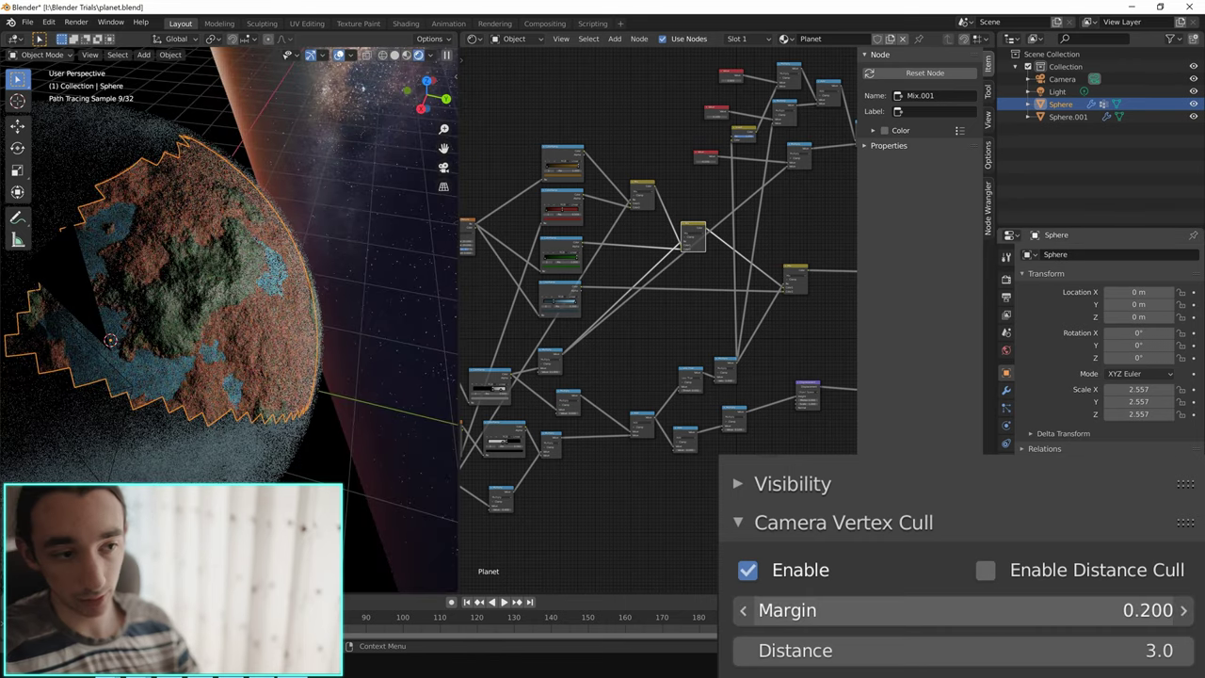
pyautogui.moveTo(942, 610); pyautogui.dragTo(1055, 610)
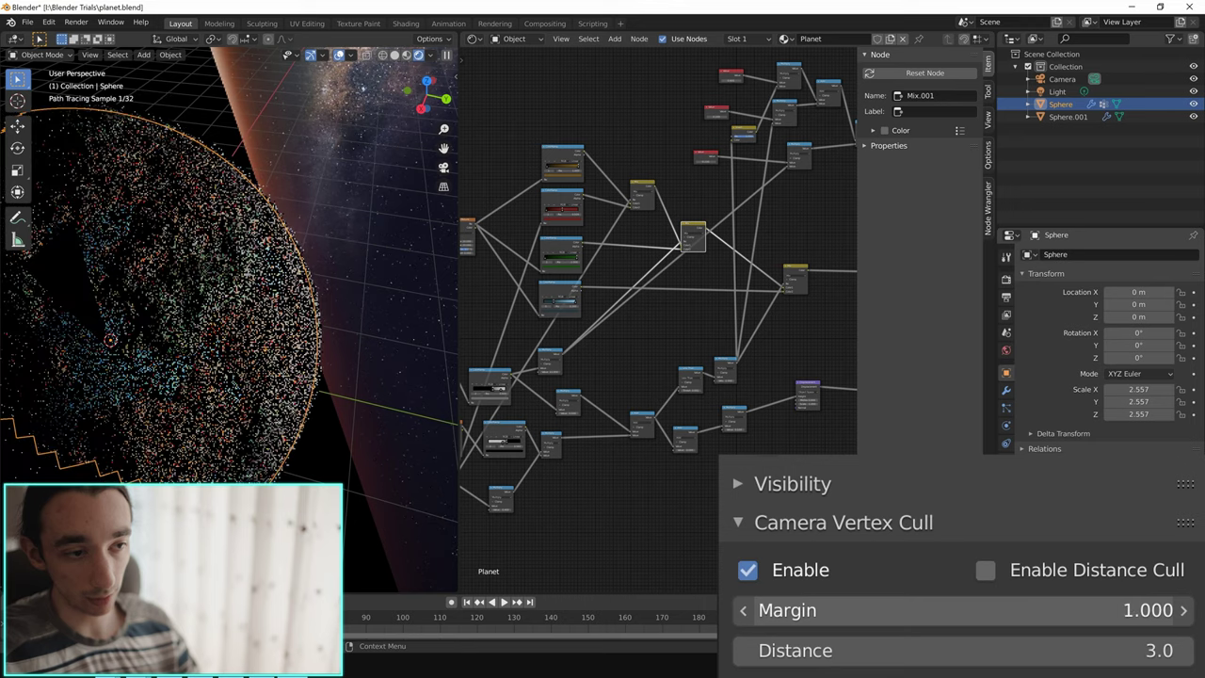
pyautogui.moveTo(942, 610); pyautogui.dragTo(801, 610)
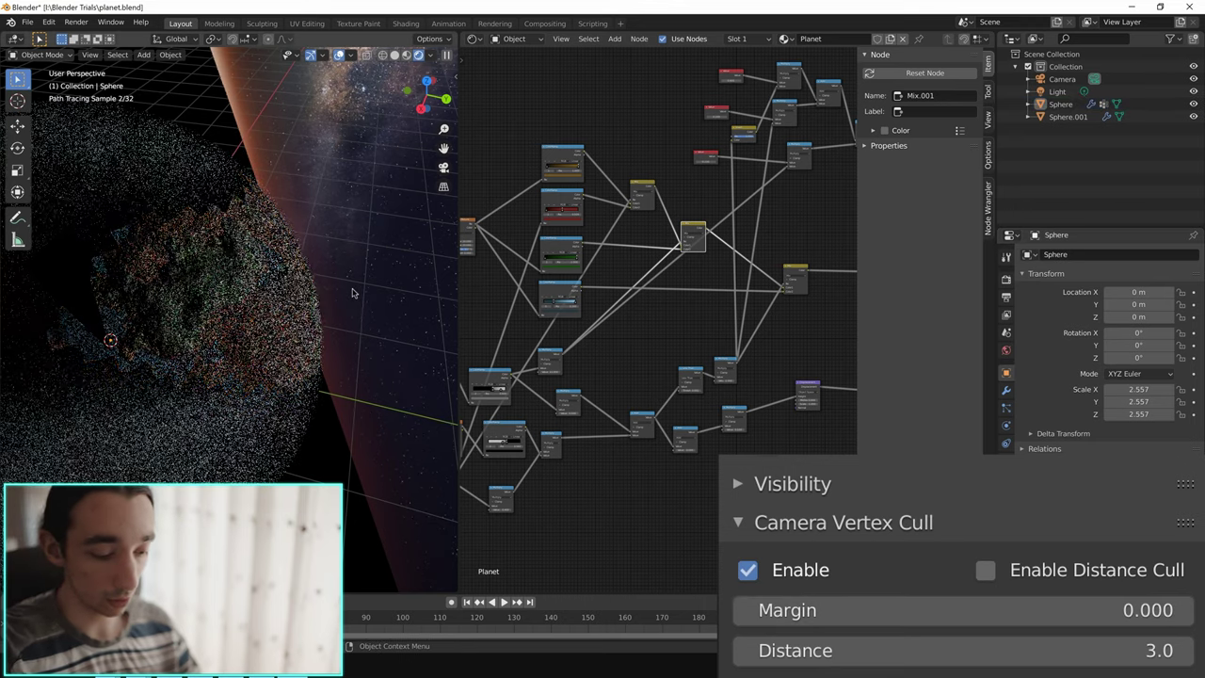
# Step: In camera view, set the cull Margin to 0.3, then orbit out to inspect the patch
pyautogui.press('KP_0')
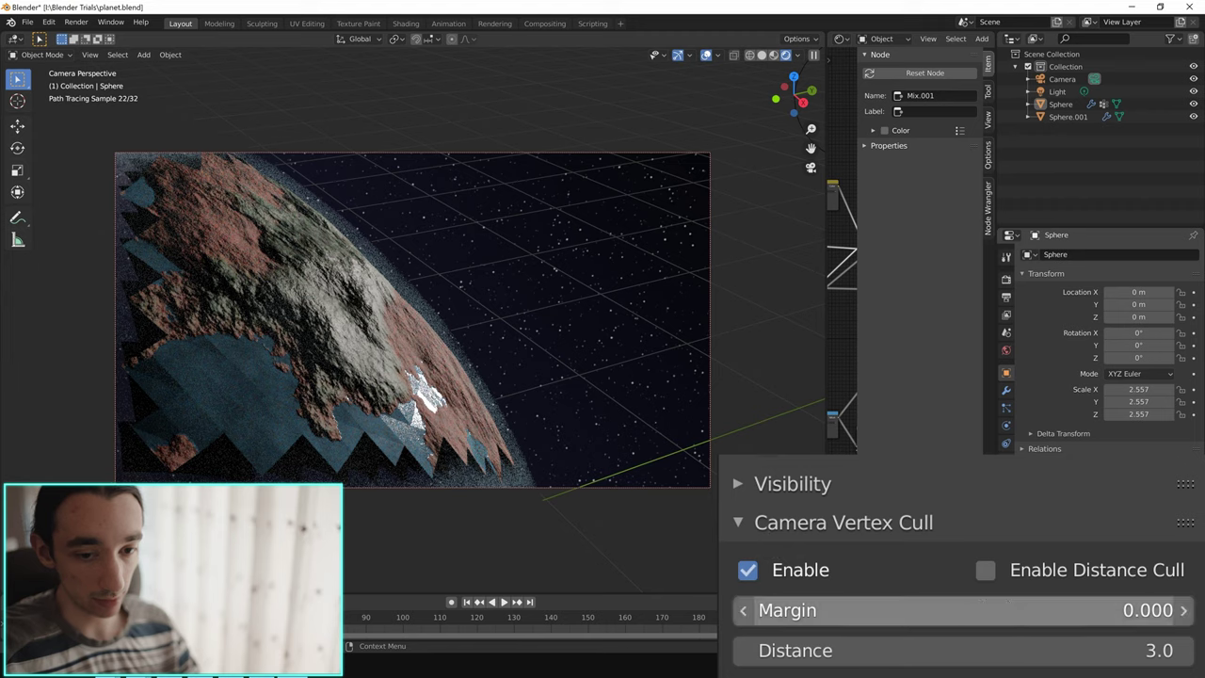
pyautogui.click(791, 610)
pyautogui.write('0.3')
pyautogui.press('Return')
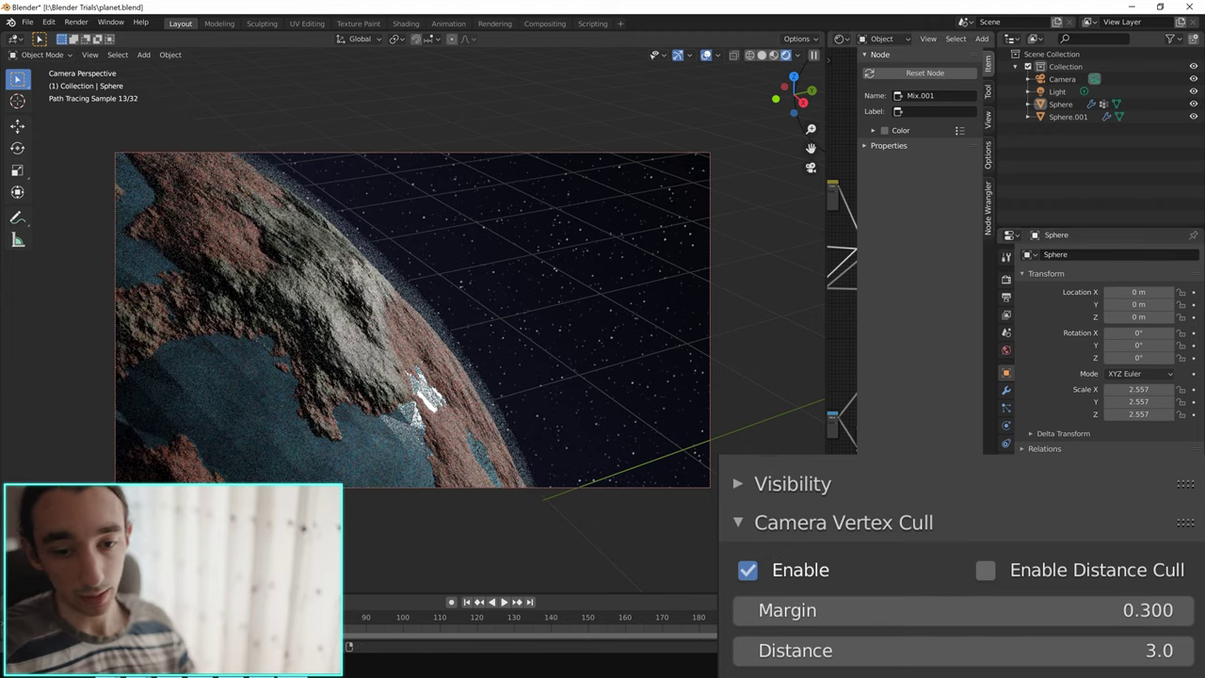
pyautogui.moveTo(551, 407)
pyautogui.mouseDown(button='middle')
pyautogui.moveTo(341, 316)
pyautogui.moveTo(453, 331)
pyautogui.mouseUp(button='middle')
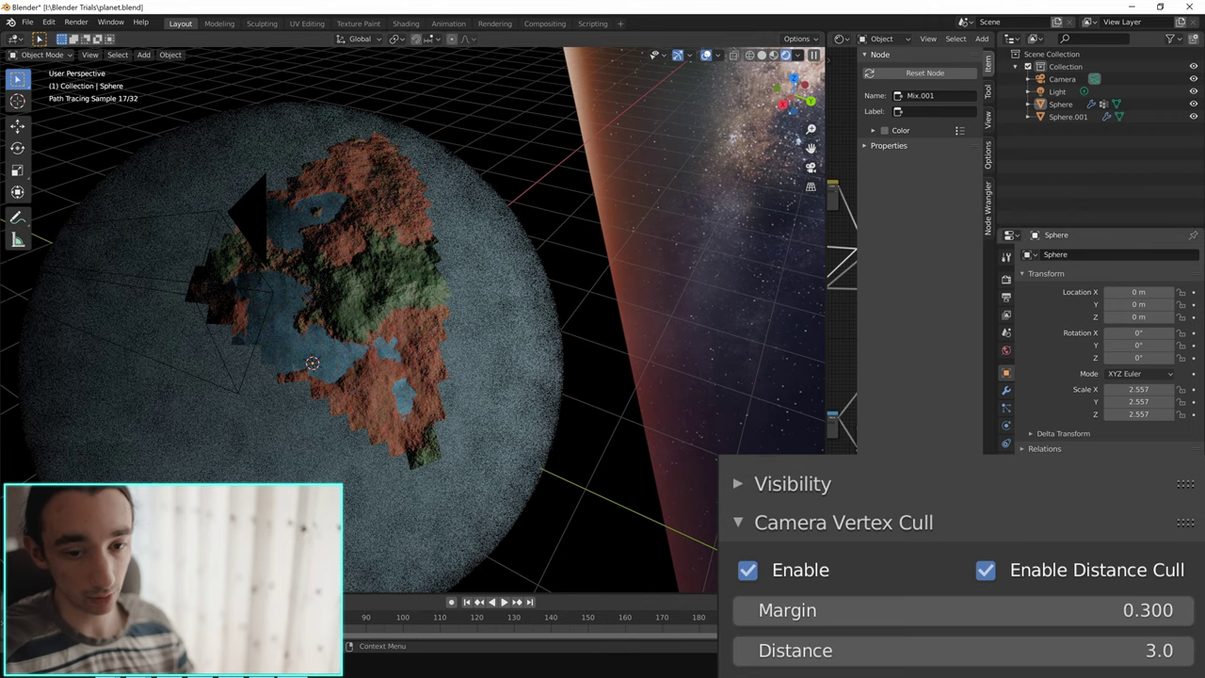
# Step: Toggle into and out of camera view and orbit around the planet's culled area
pyautogui.press('KP_0')
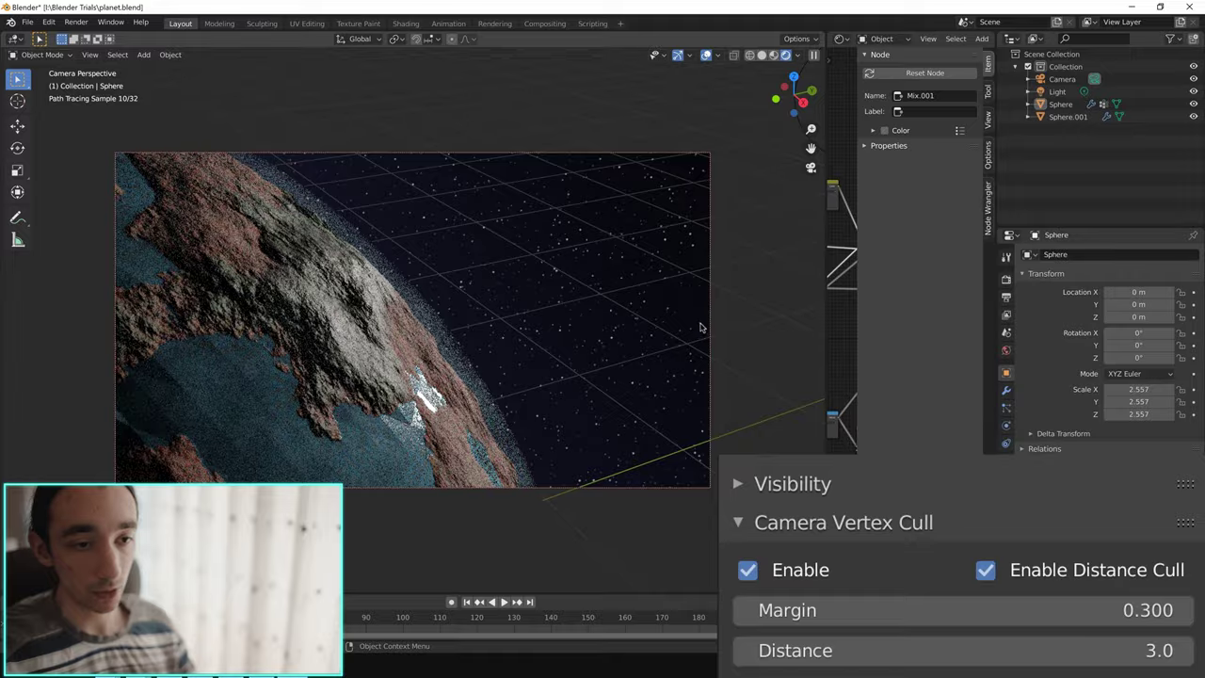
pyautogui.press('KP_0')
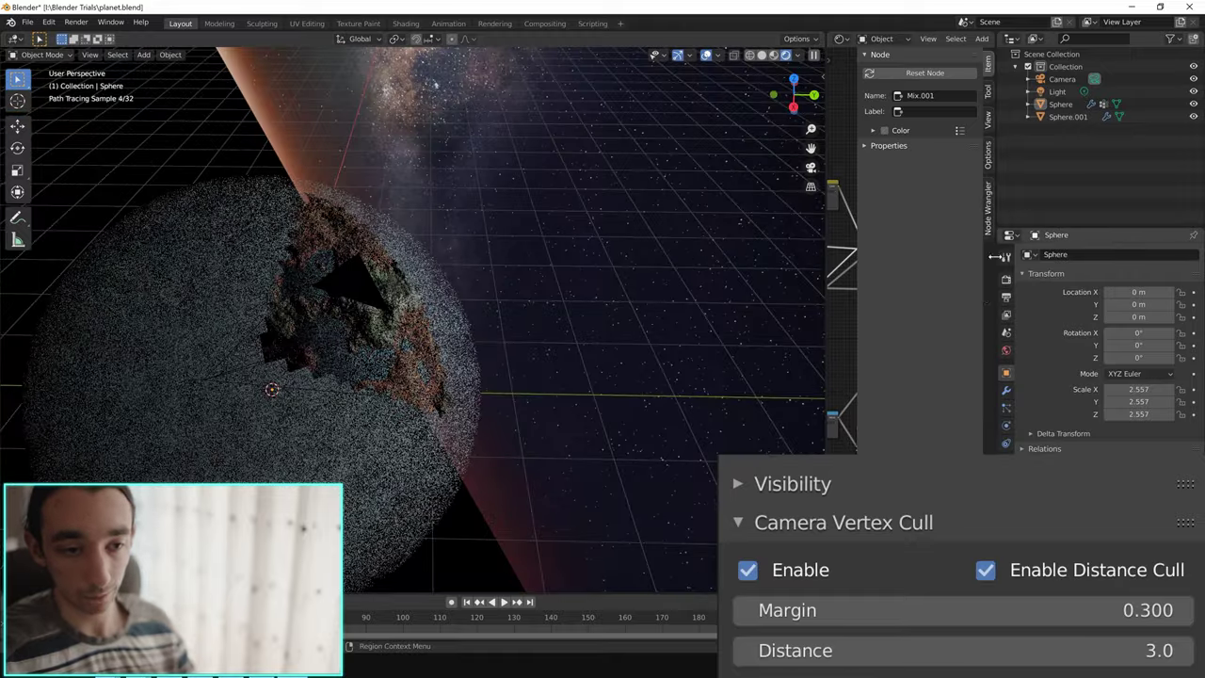
pyautogui.moveTo(395, 273)
pyautogui.mouseDown(button='middle')
pyautogui.moveTo(417, 235)
pyautogui.moveTo(423, 275)
pyautogui.mouseUp(button='middle')
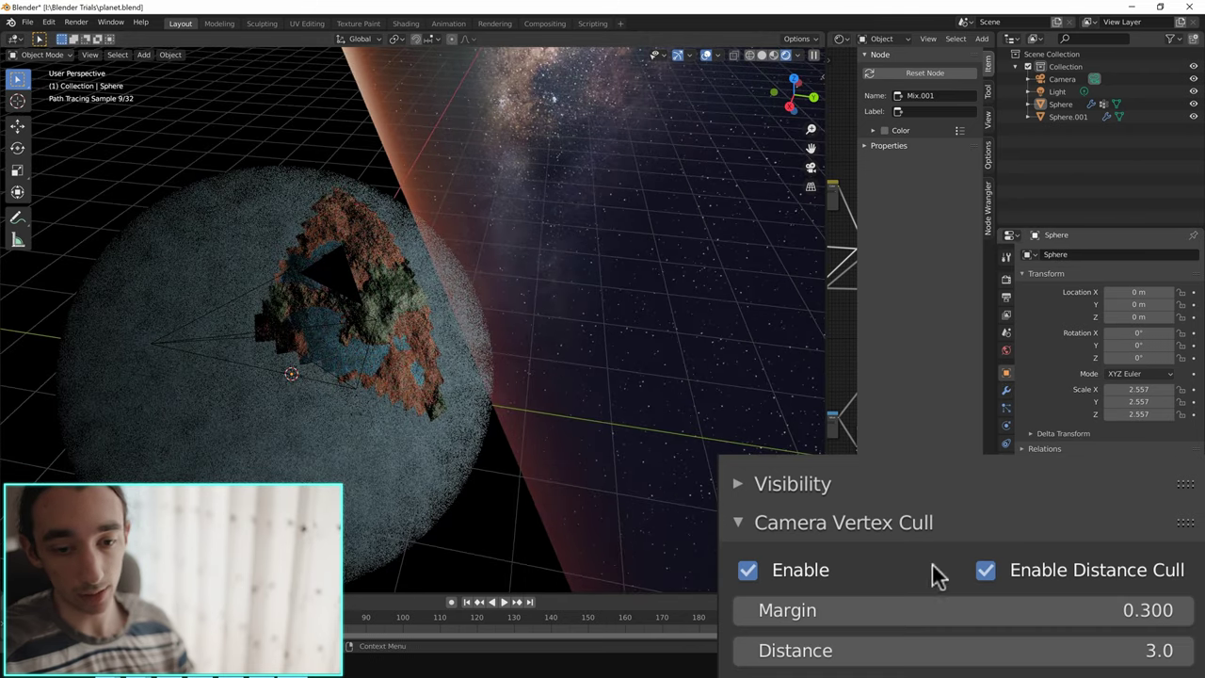
# Step: Turn off distance and camera vertex culling, then add a Subdivision Surface modifier
pyautogui.click(985, 571)
pyautogui.click(749, 571)
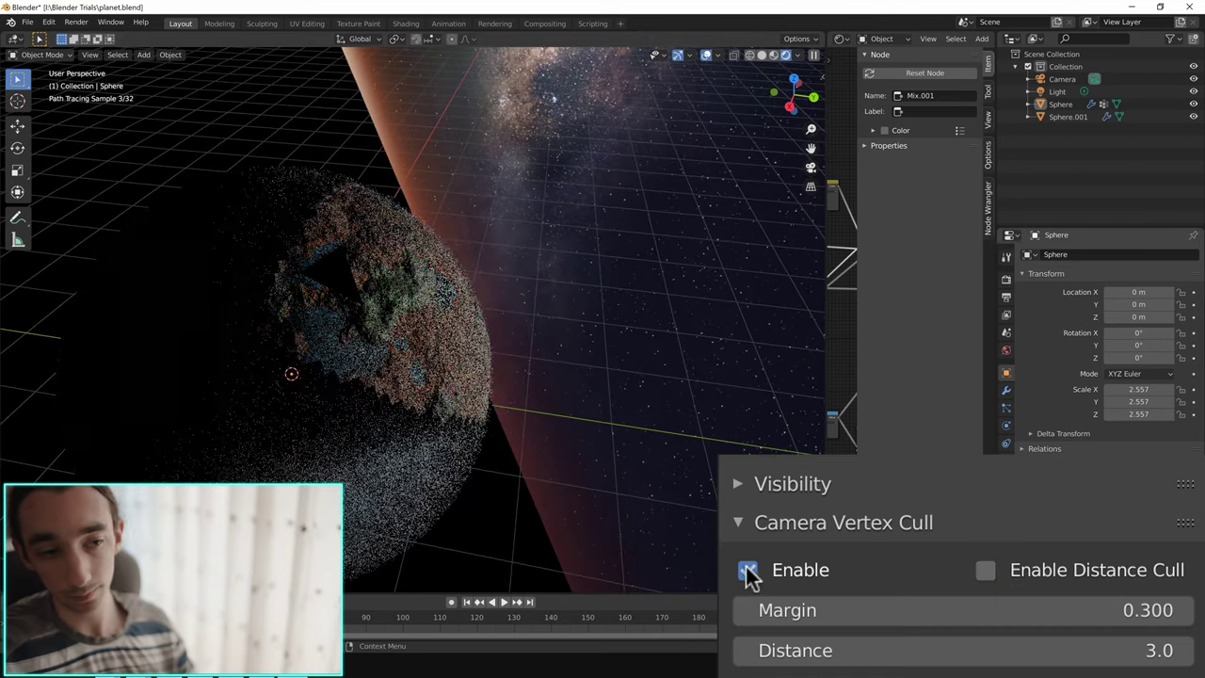
pyautogui.click(1150, 83)
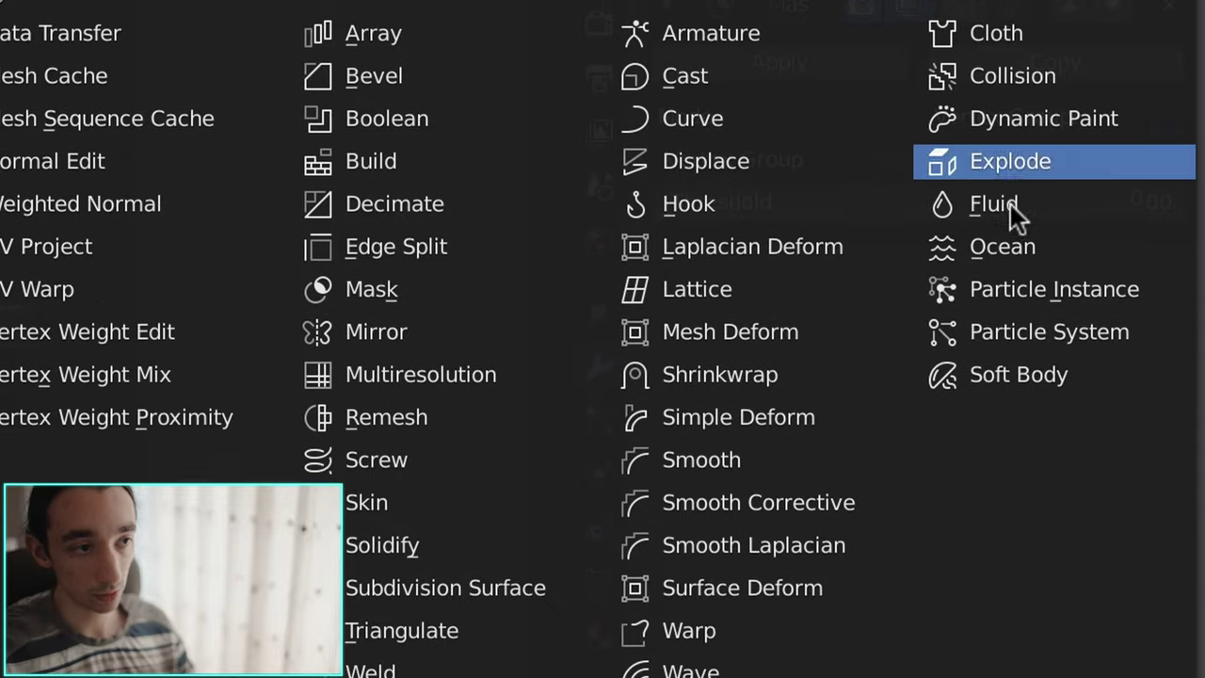
pyautogui.click(465, 447)
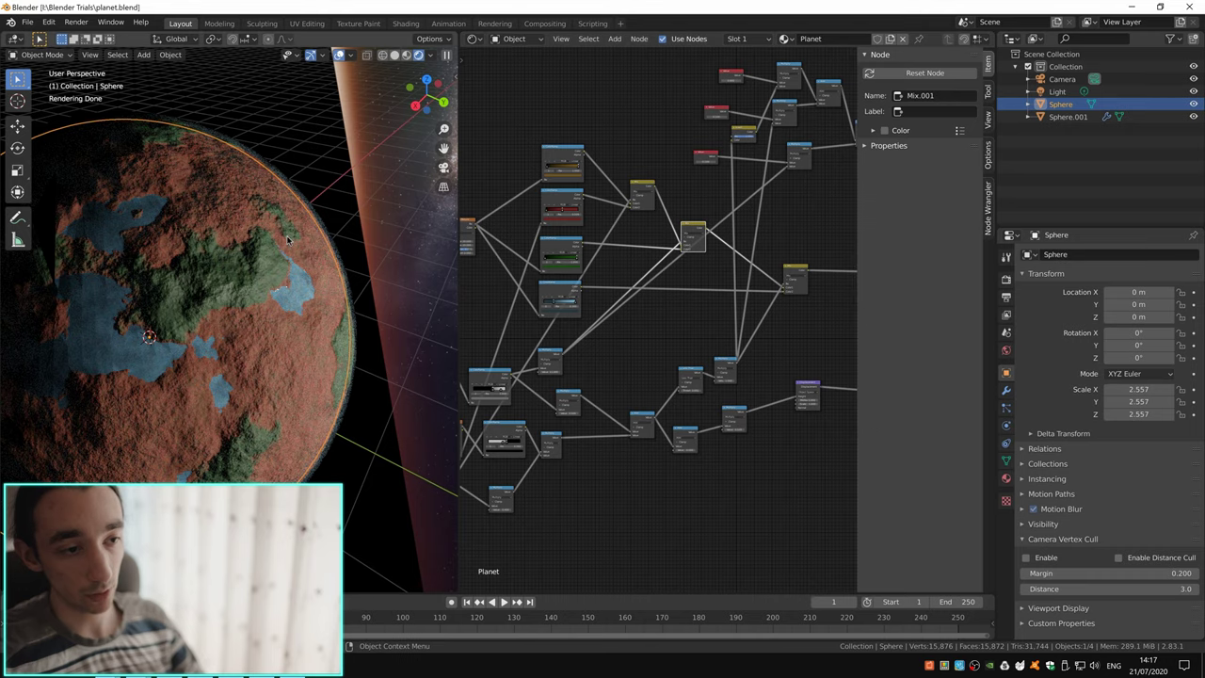
# Step: Select the planet sphere and enable both camera and distance culling
pyautogui.click(1068, 117)
pyautogui.click(1061, 104)
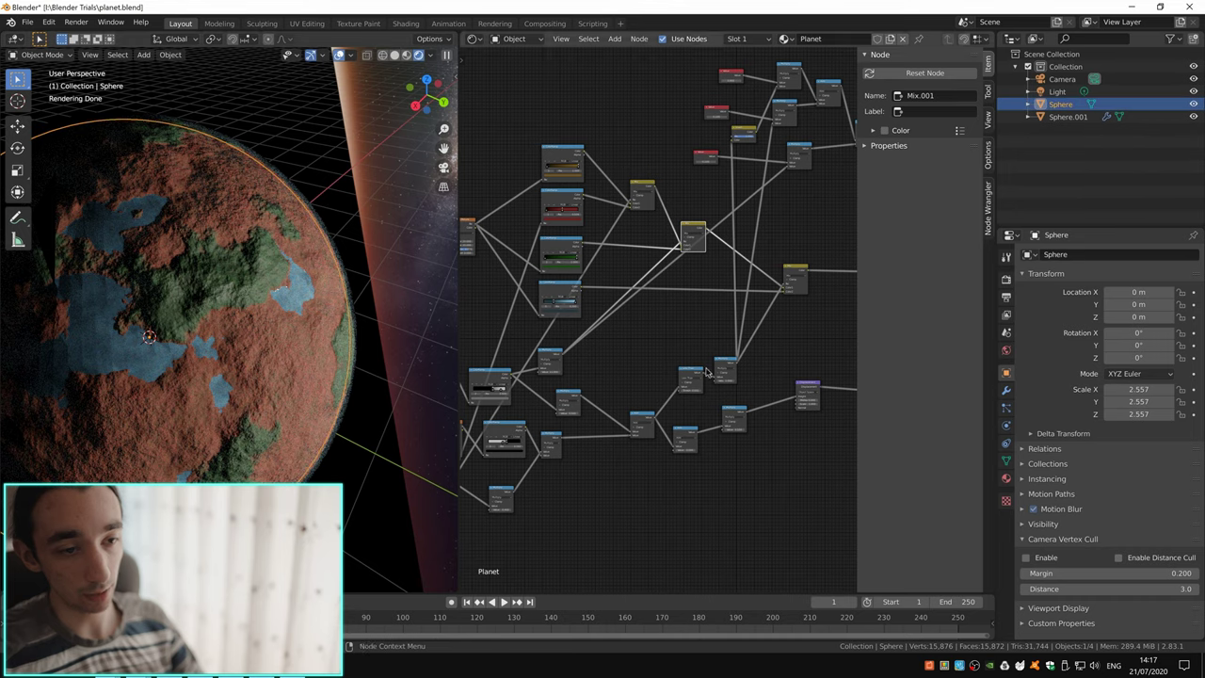
pyautogui.click(1025, 557)
pyautogui.click(1118, 558)
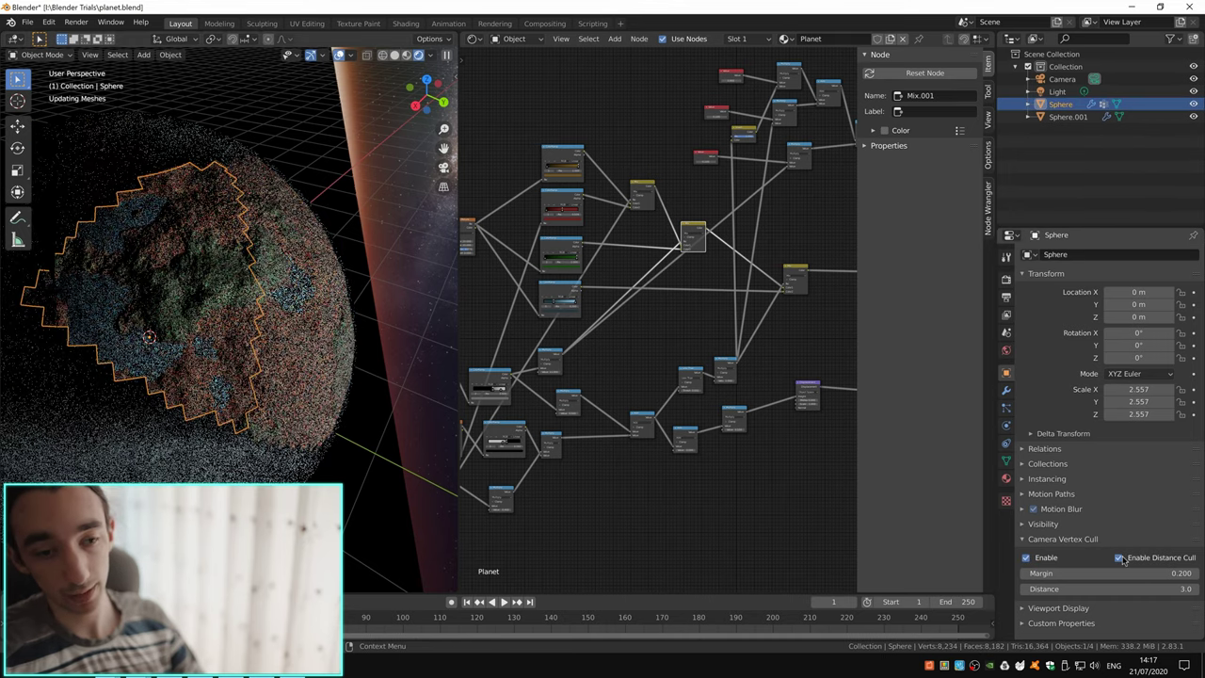
# Step: Deselect all, save the blend file, and inspect the Mask modifier and Sphere.001
pyautogui.hotkey('alt', 'a')
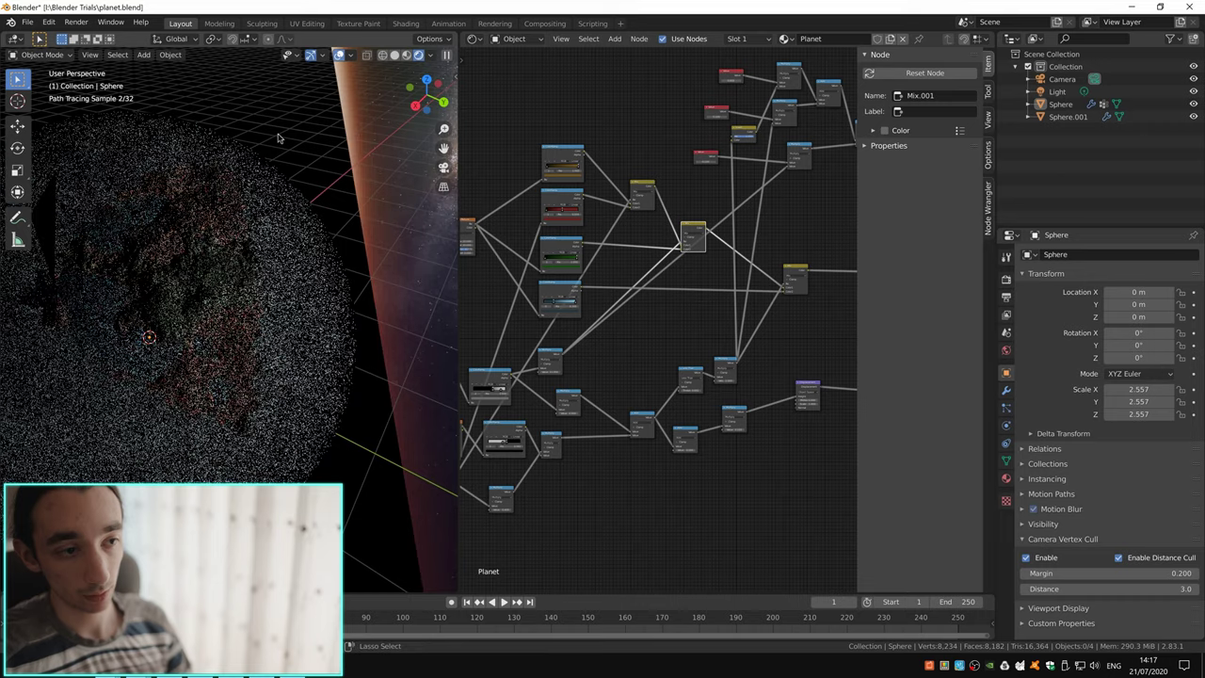
pyautogui.hotkey('ctrl', 's')
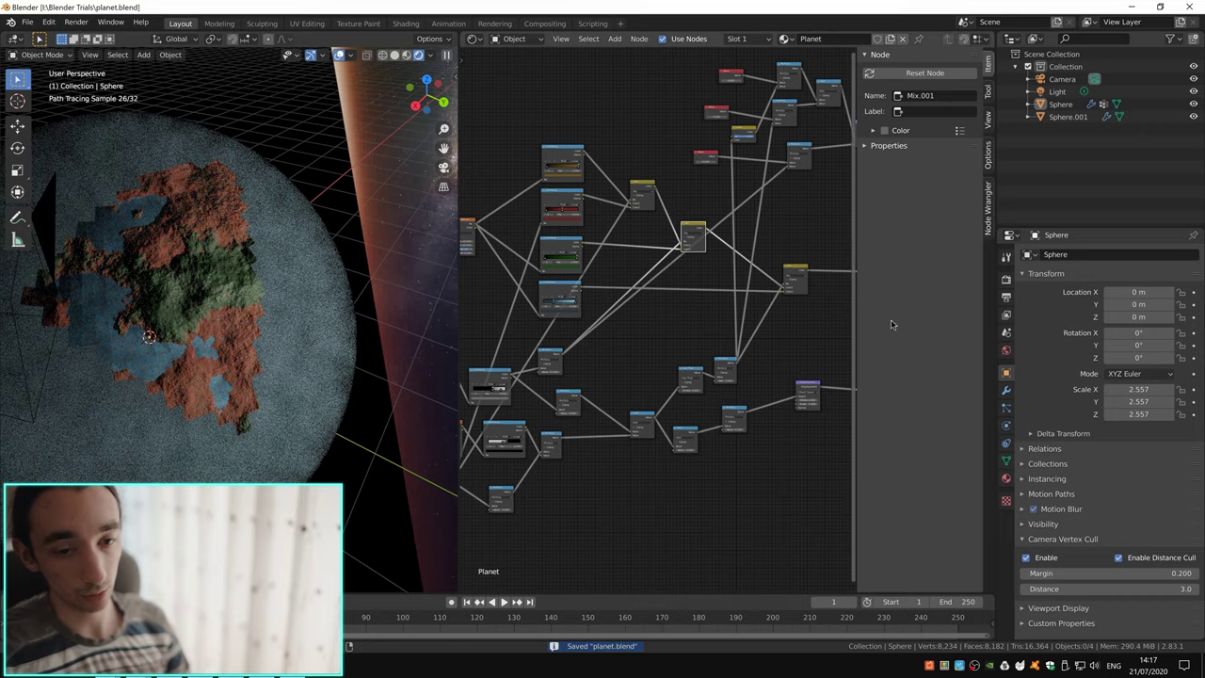
pyautogui.click(1006, 391)
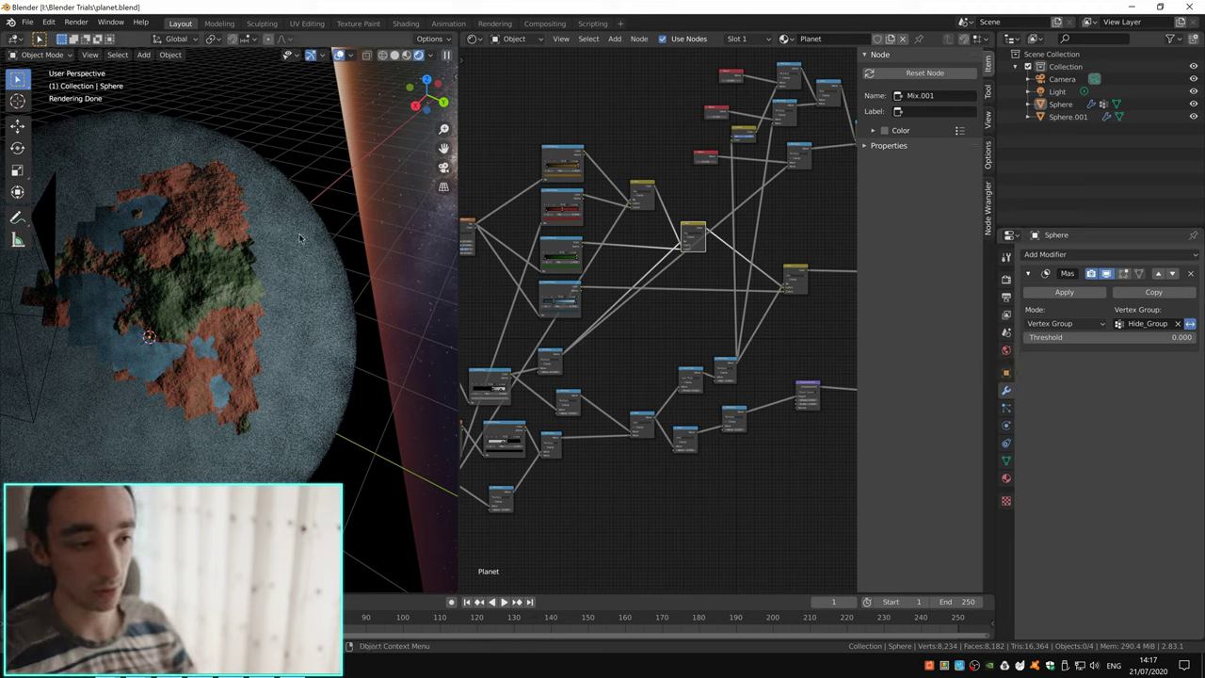
pyautogui.click(294, 184)
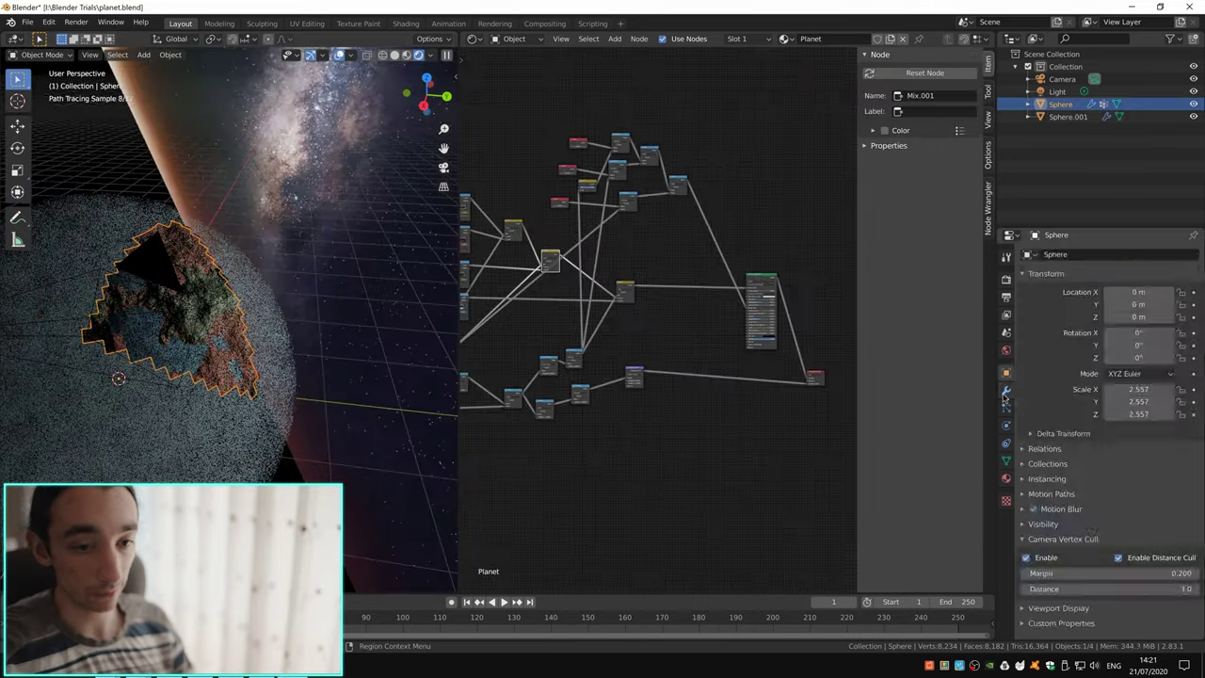
# Step: Add a Subdivision Surface modifier below the sphere's Mask and start a render
pyautogui.click(1006, 393)
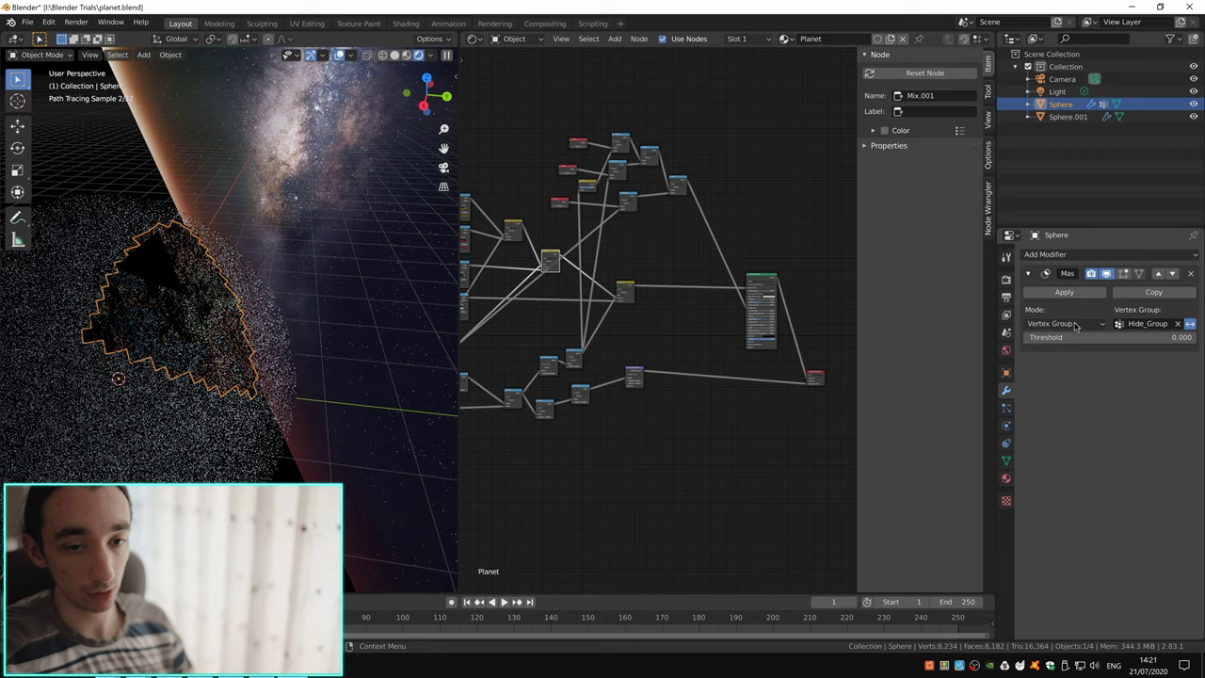
pyautogui.click(1189, 256)
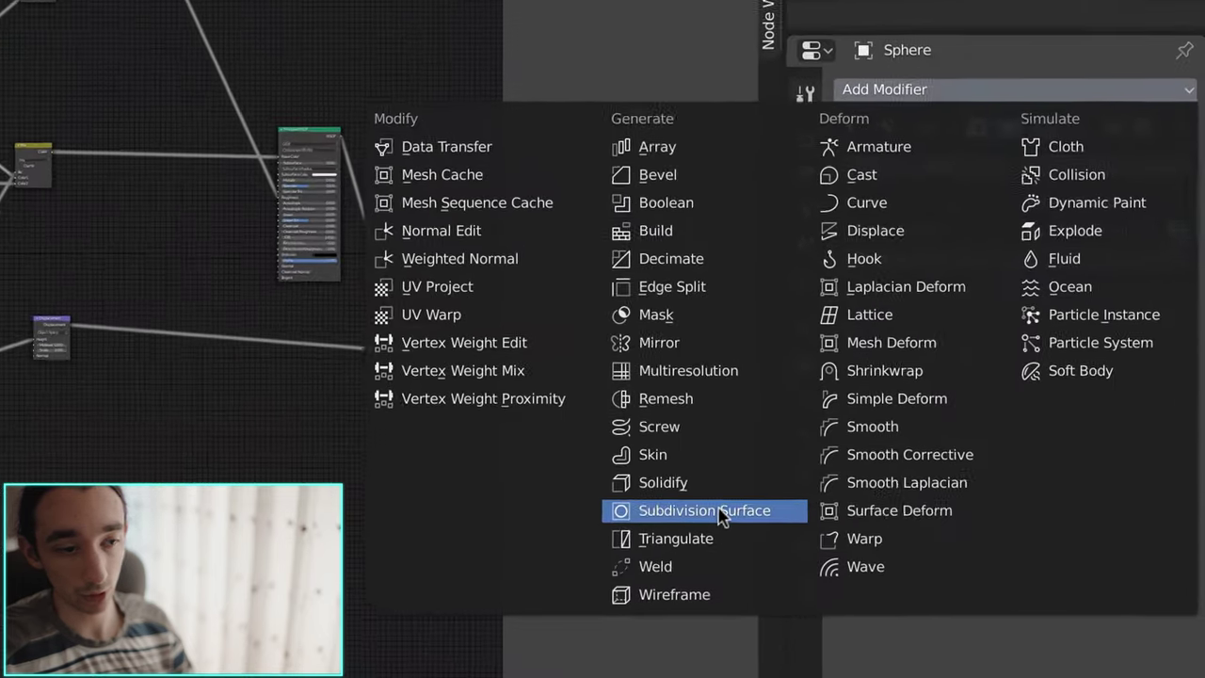
pyautogui.click(953, 462)
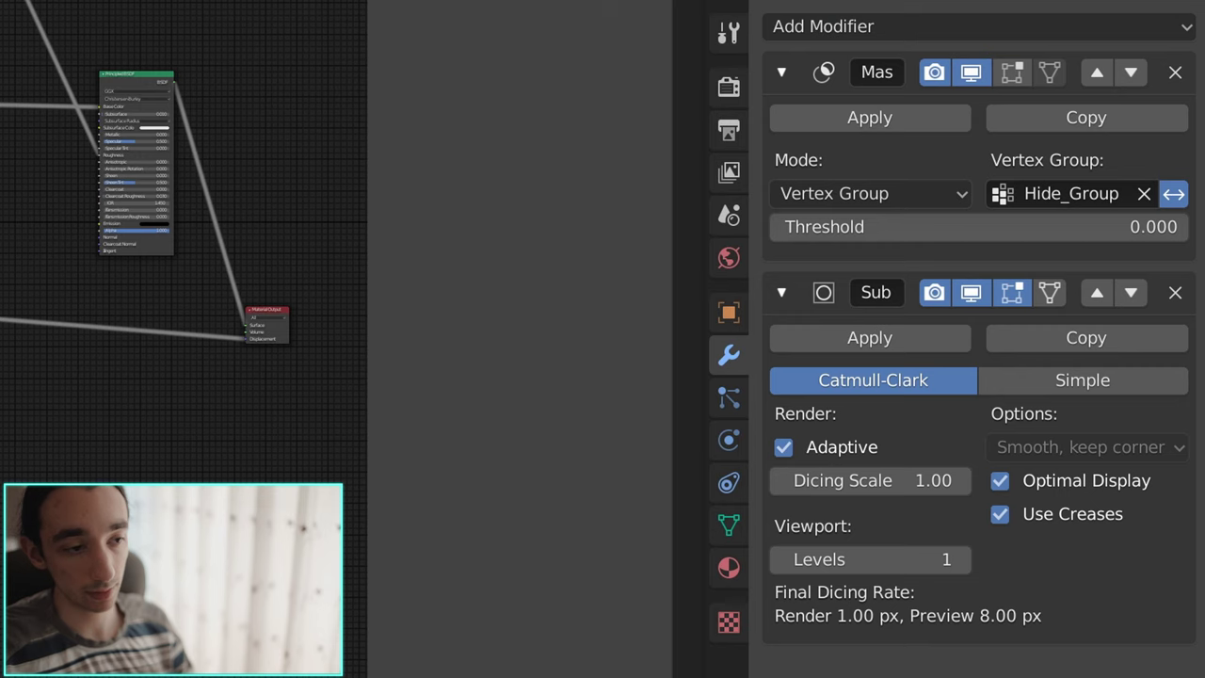
pyautogui.click(74, 22)
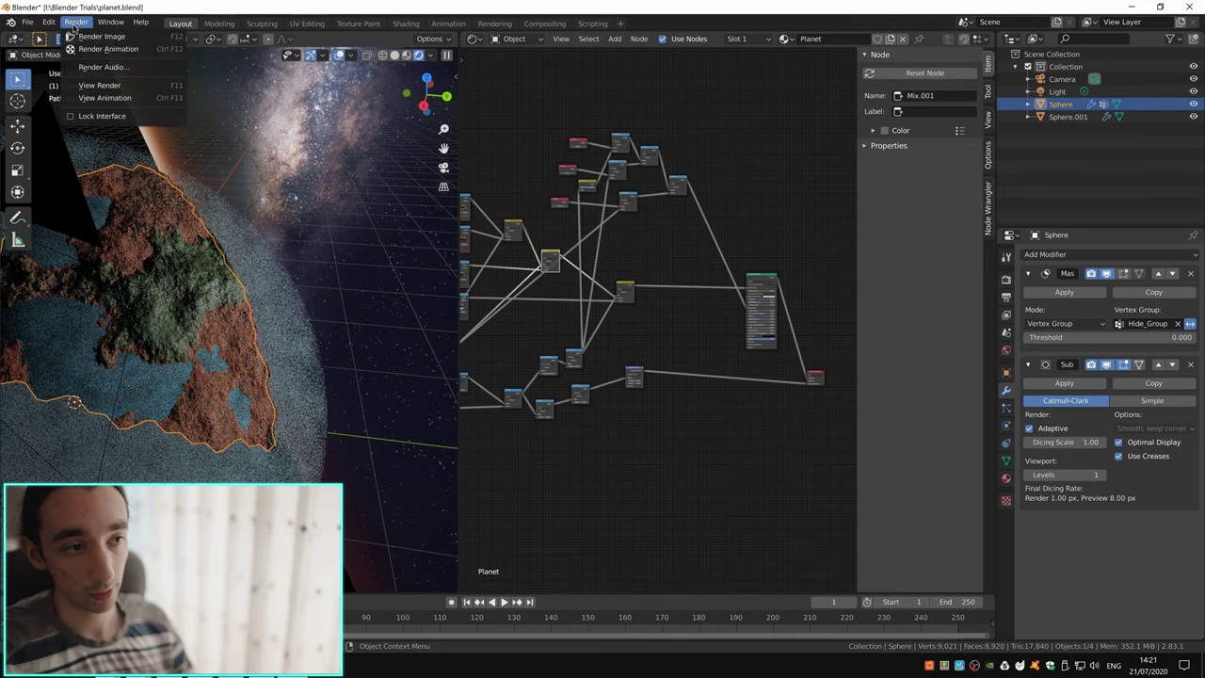
pyautogui.click(83, 37)
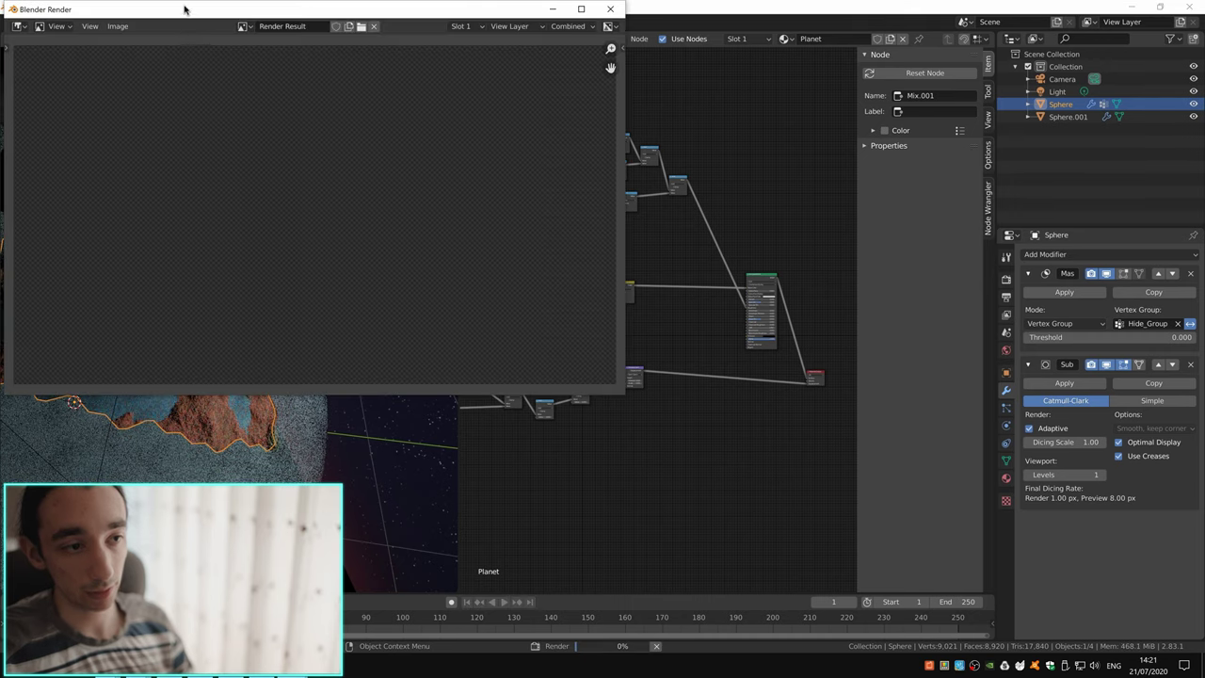
# Step: Move the render window aside, let it render, then close it
pyautogui.moveTo(184, 9); pyautogui.dragTo(539, 72)
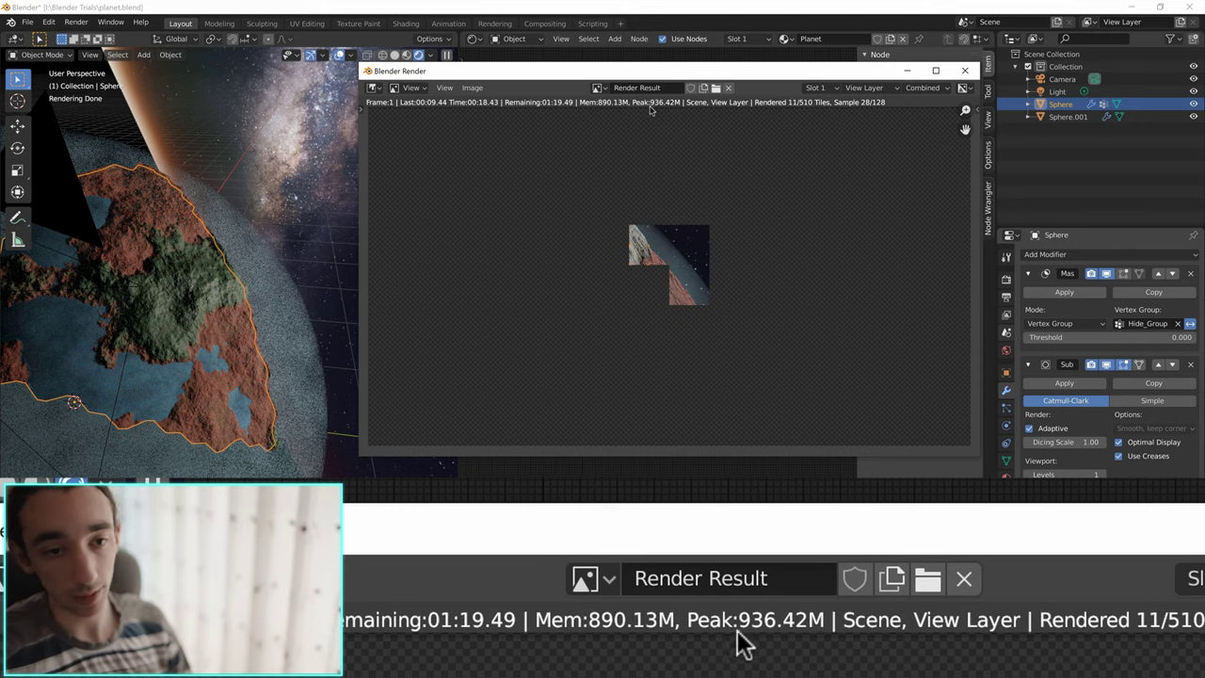
pyautogui.click(904, 73)
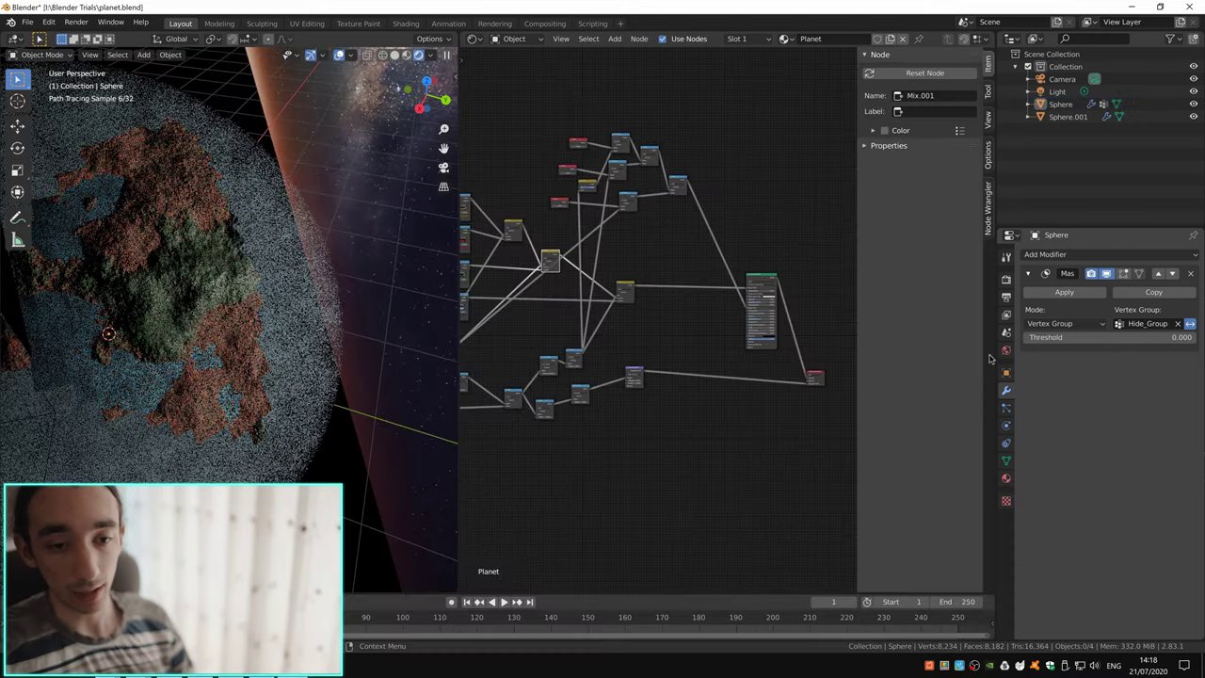
# Step: Review the sphere's constraints, mesh data, vertex groups, modifiers and object properties, then deselect it
pyautogui.click(1006, 406)
pyautogui.click(1007, 425)
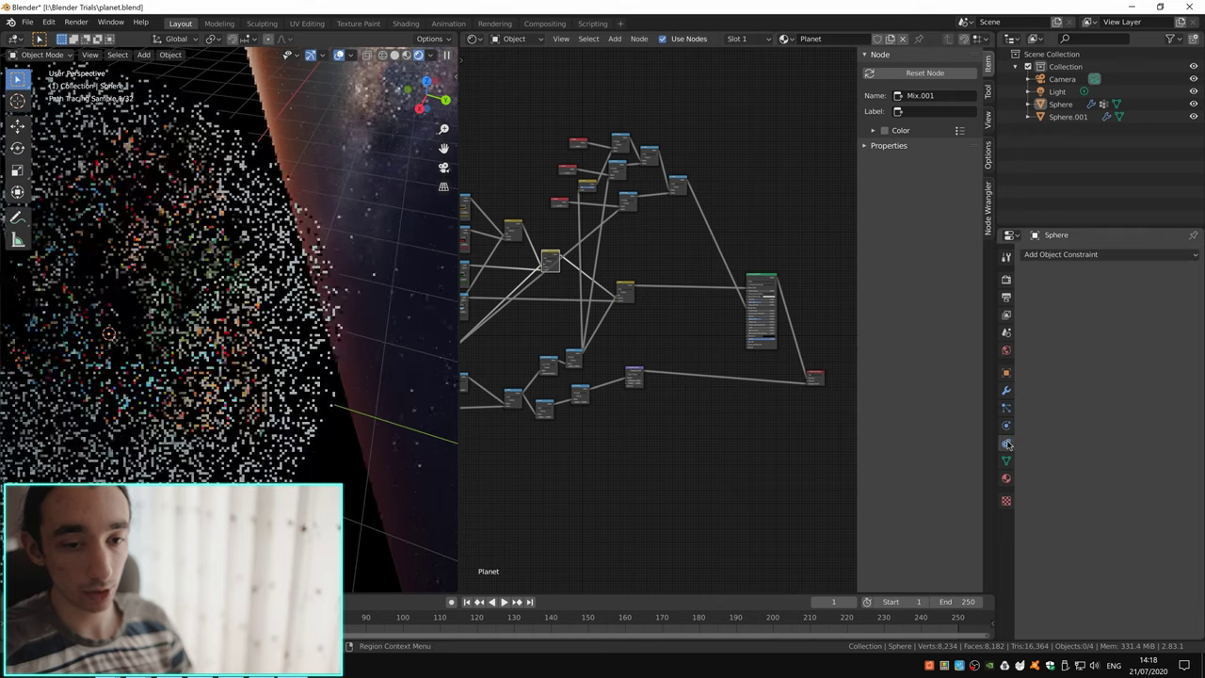
pyautogui.click(198, 240)
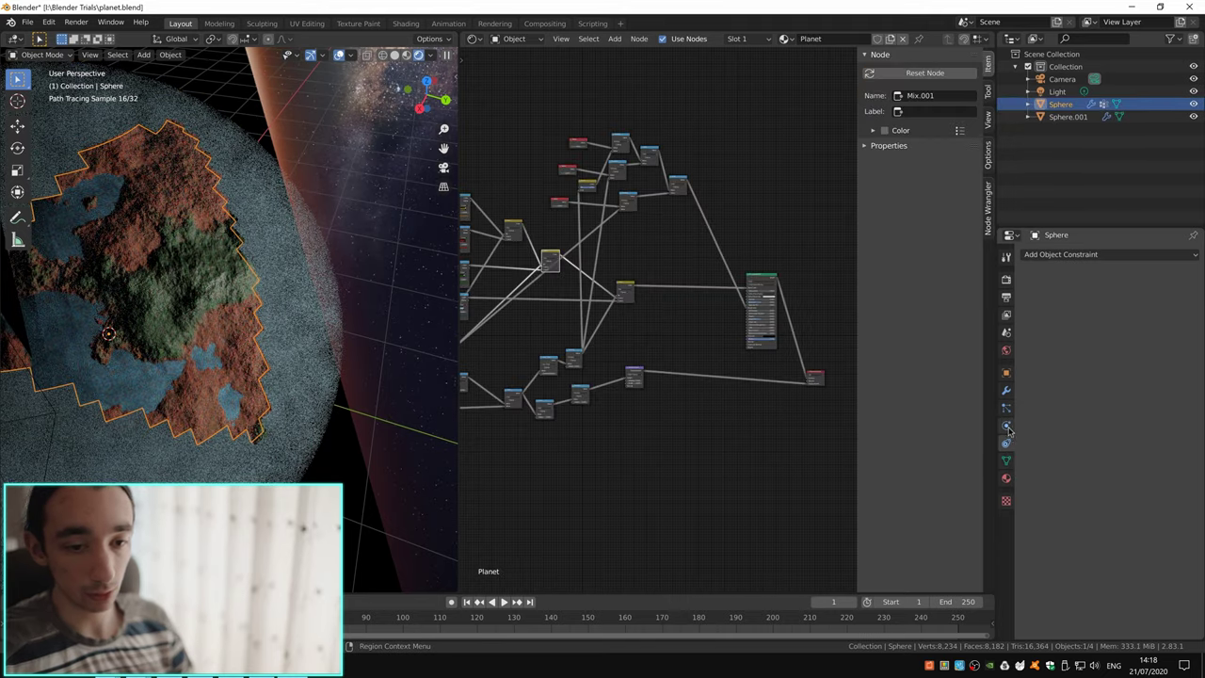
pyautogui.click(1008, 426)
pyautogui.click(1006, 460)
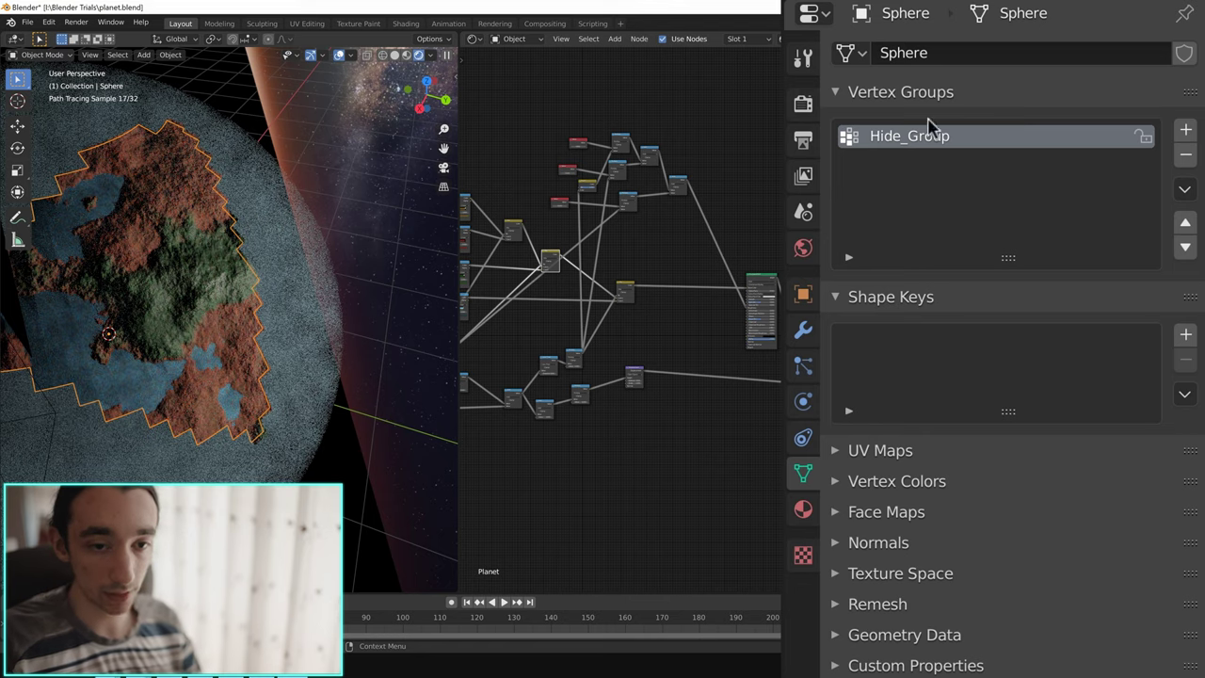
pyautogui.click(805, 331)
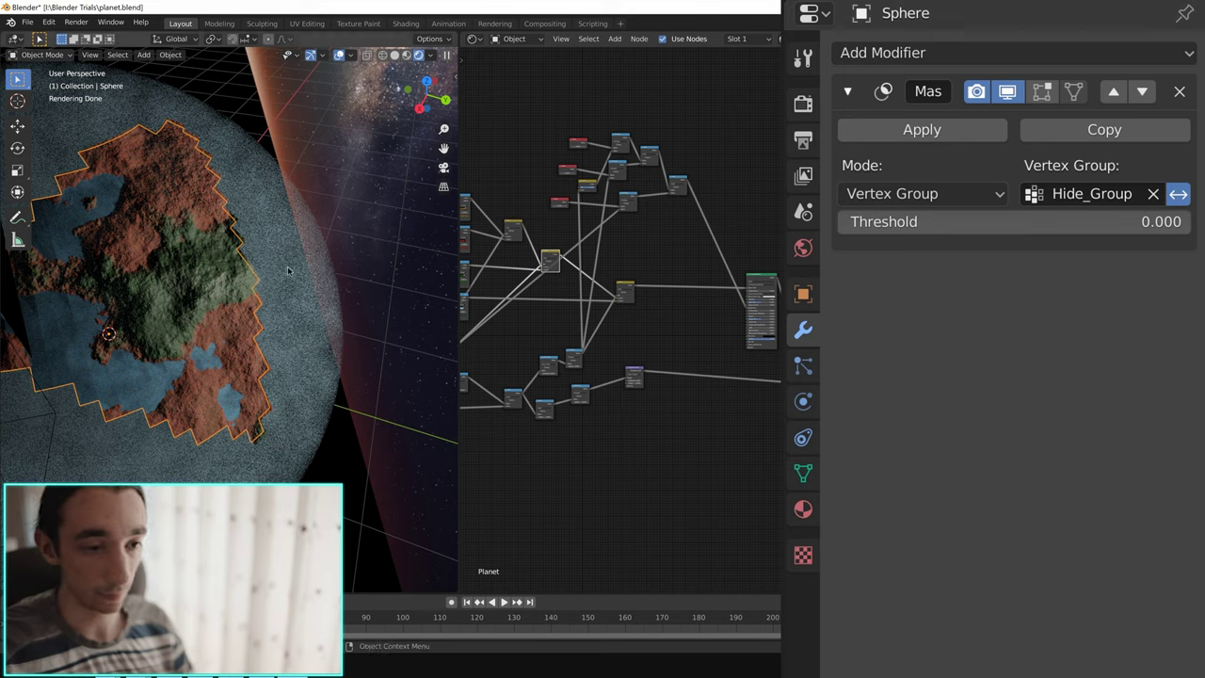
pyautogui.click(806, 294)
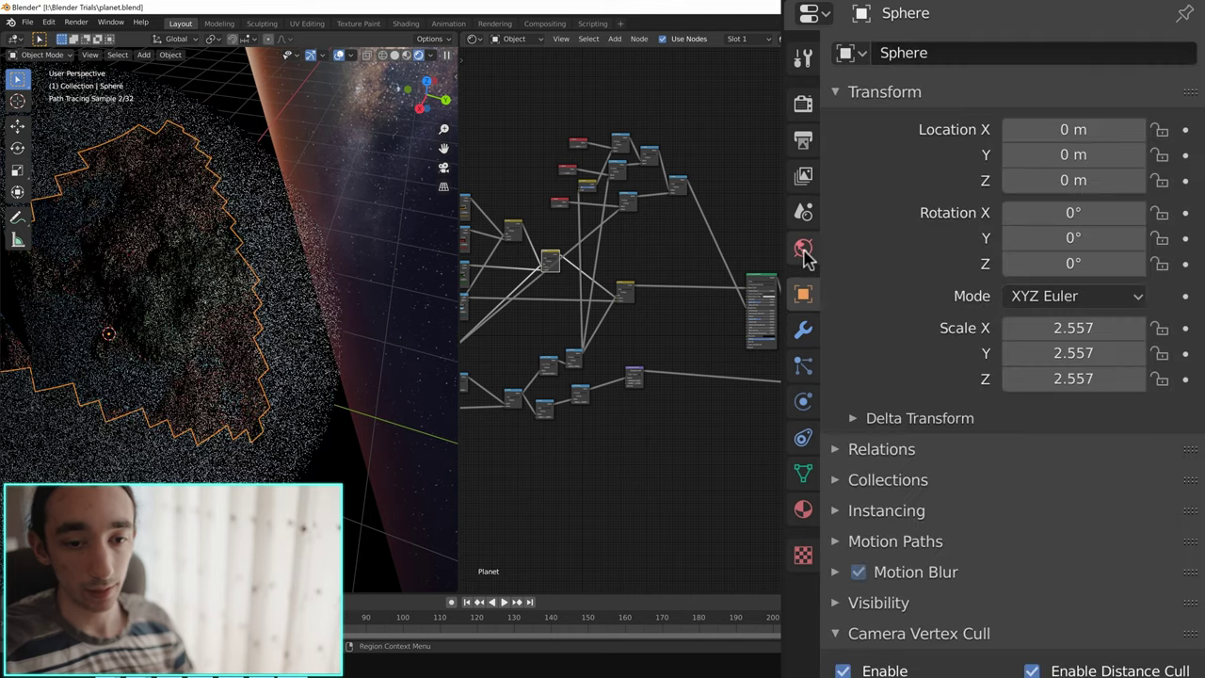
pyautogui.click(372, 245)
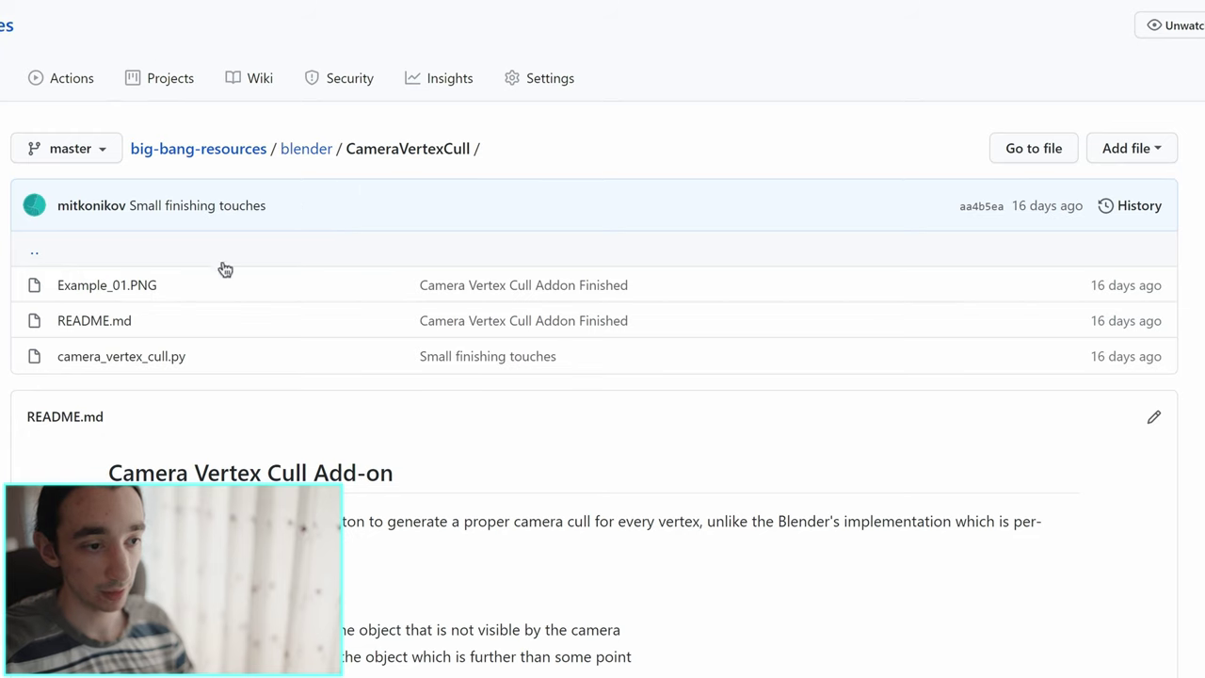
# Step: Read through the CameraVertexCull README, then open the big-bang-resources repository's tag list
pyautogui.scroll(-2, 135, 188)
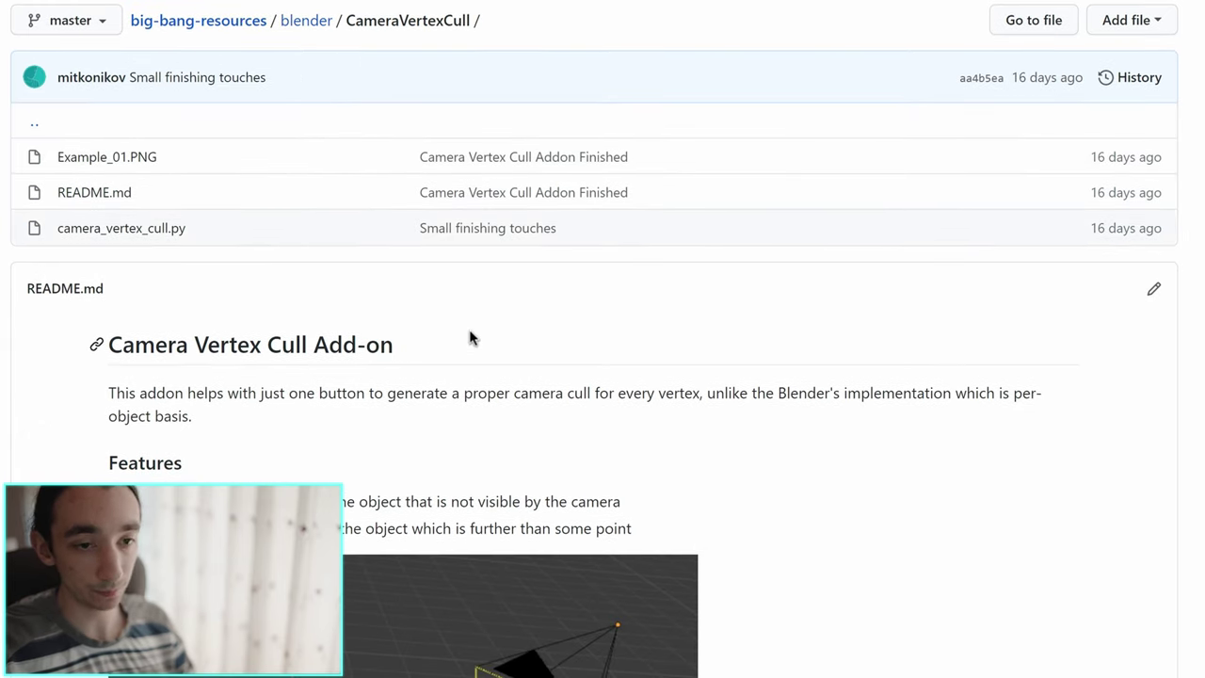
pyautogui.scroll(-2, 499, 322)
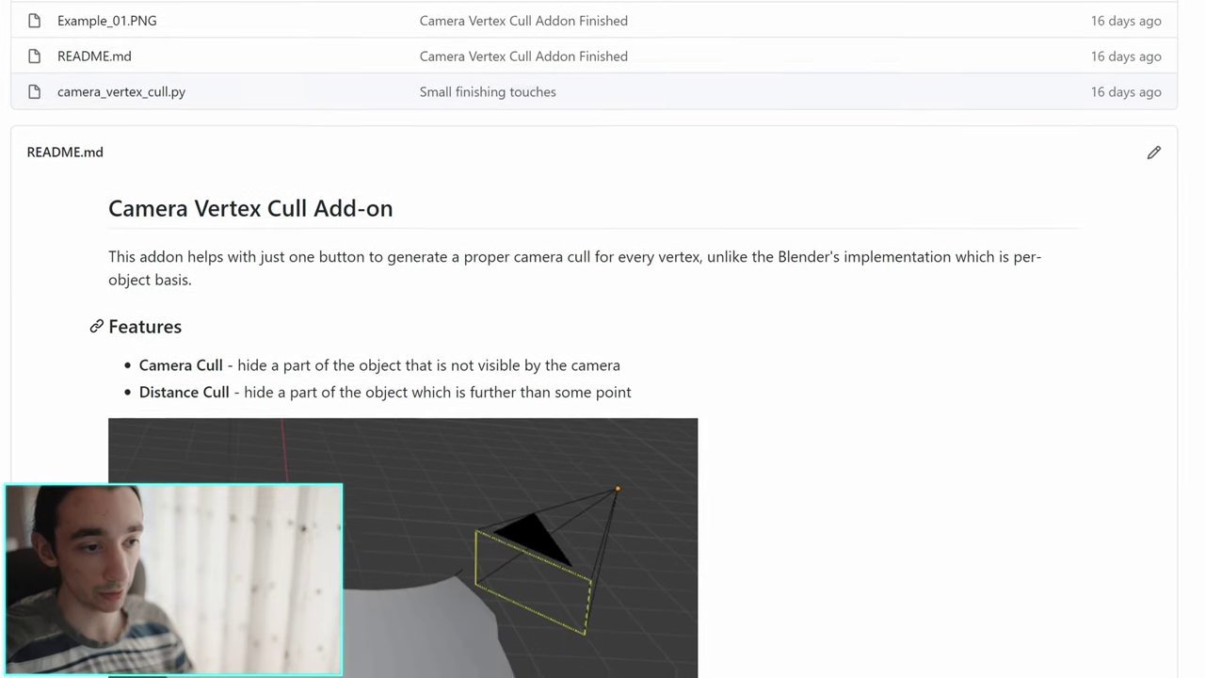
pyautogui.scroll(-2, 165, 368)
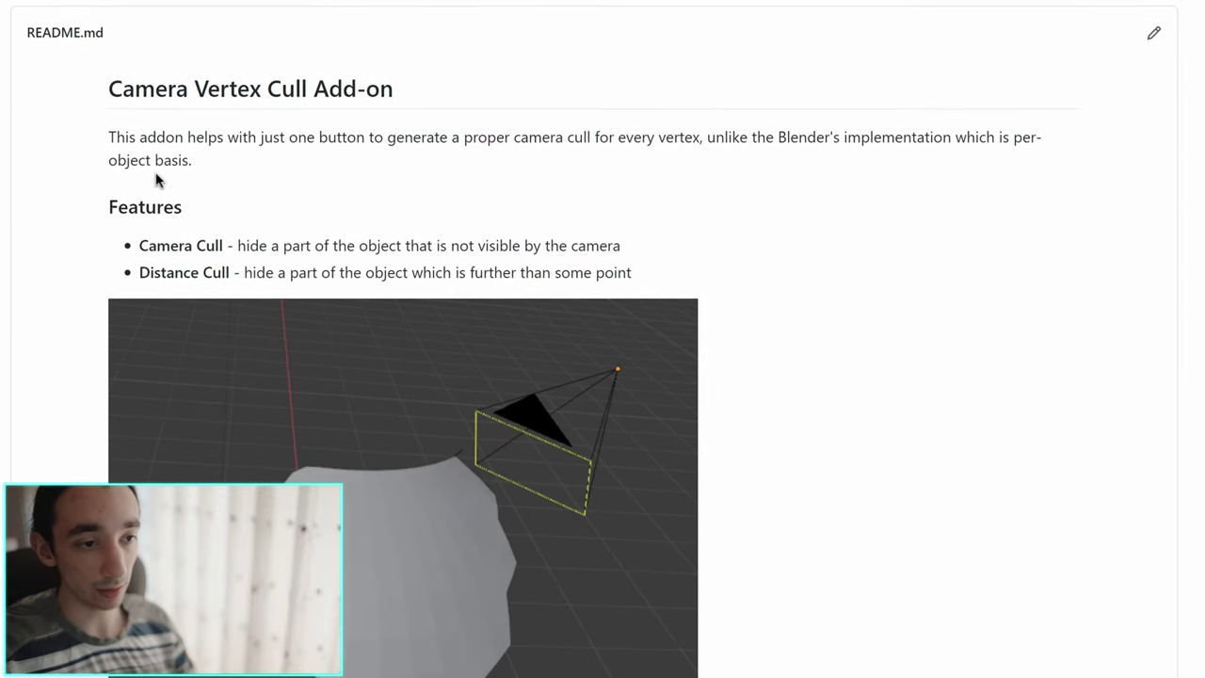
pyautogui.scroll(3, 158, 178)
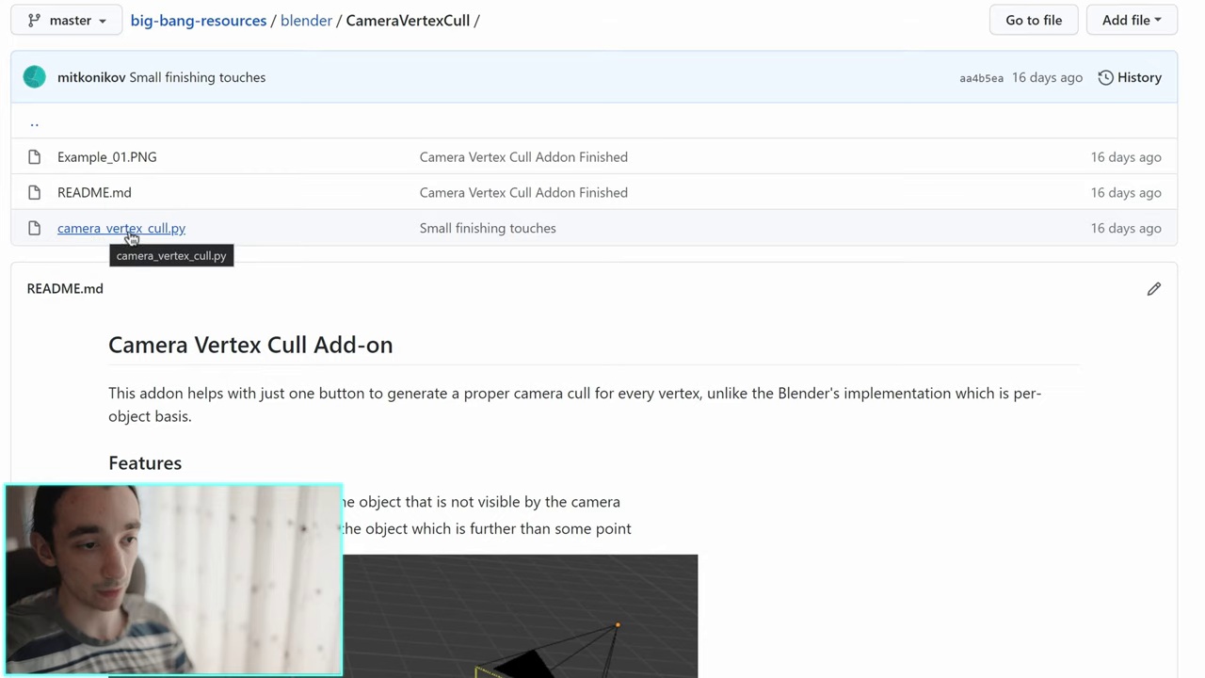
pyautogui.scroll(2, 247, 215)
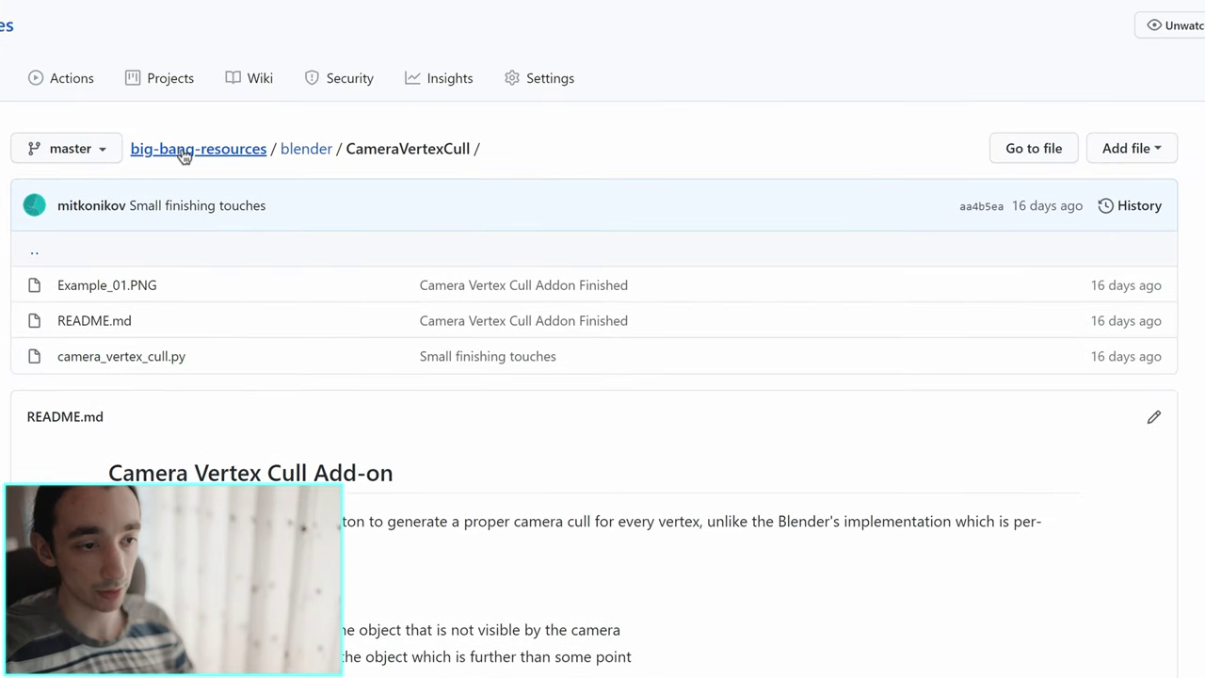
pyautogui.click(184, 151)
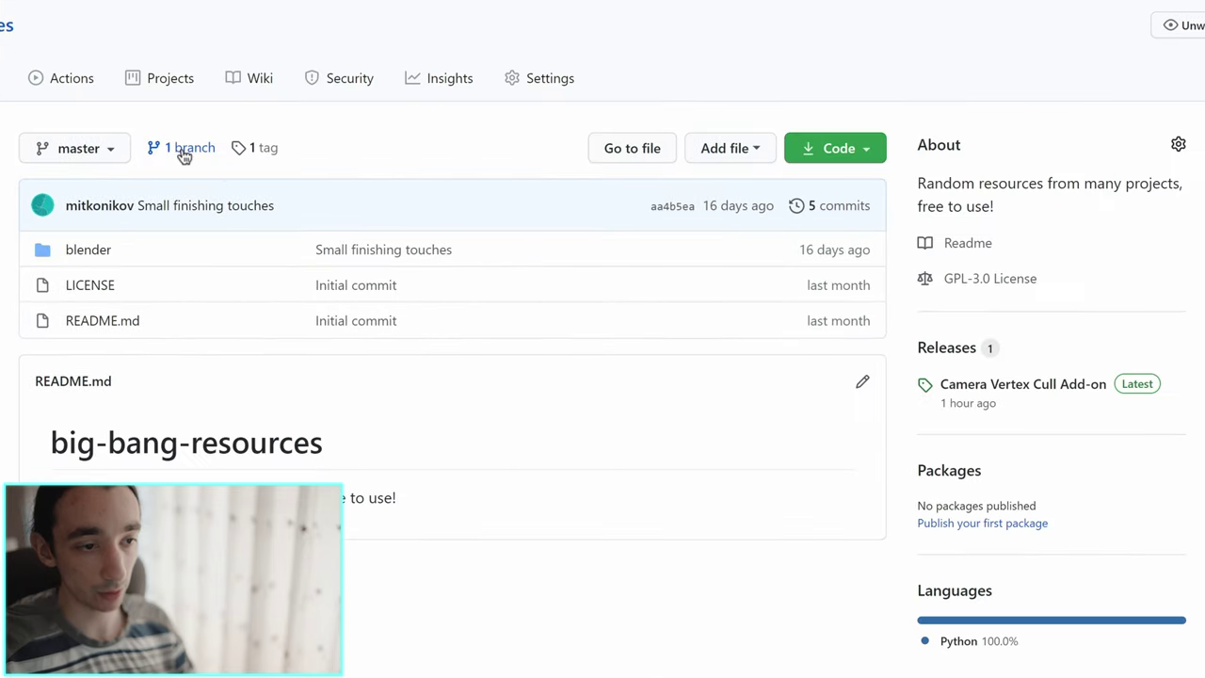
pyautogui.click(259, 151)
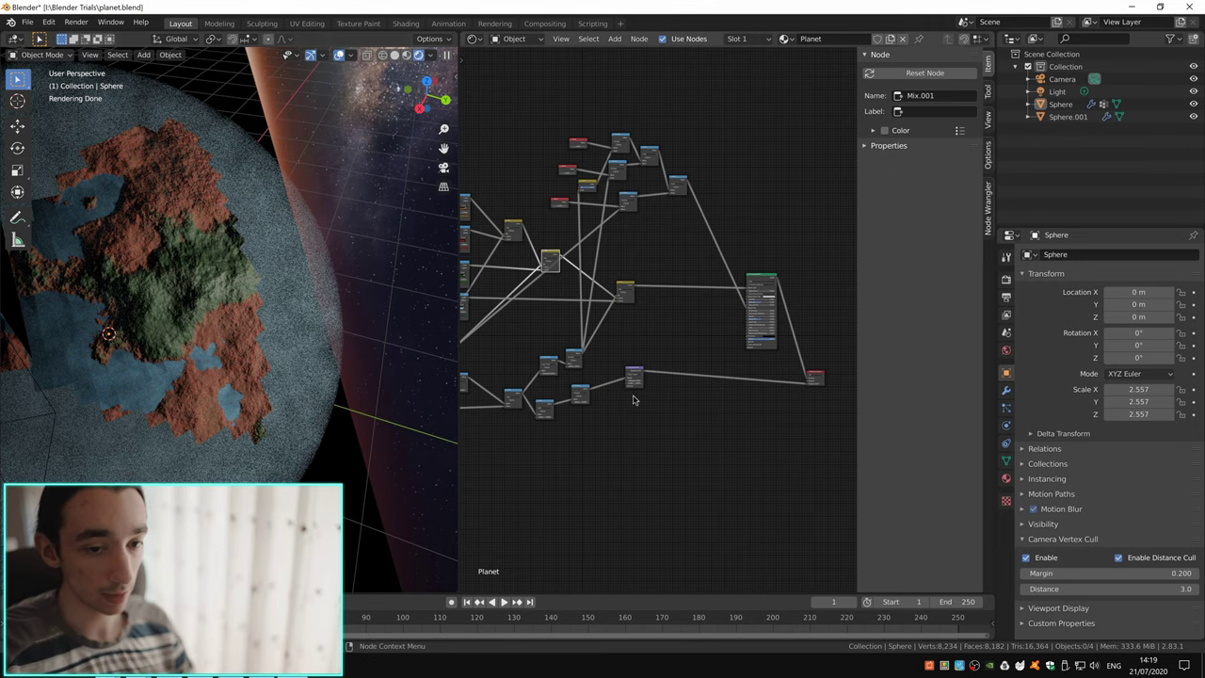
# Step: Untick Enable in the planet sphere's Camera Vertex Cull panel, then select the atmosphere sphere
pyautogui.click(1026, 558)
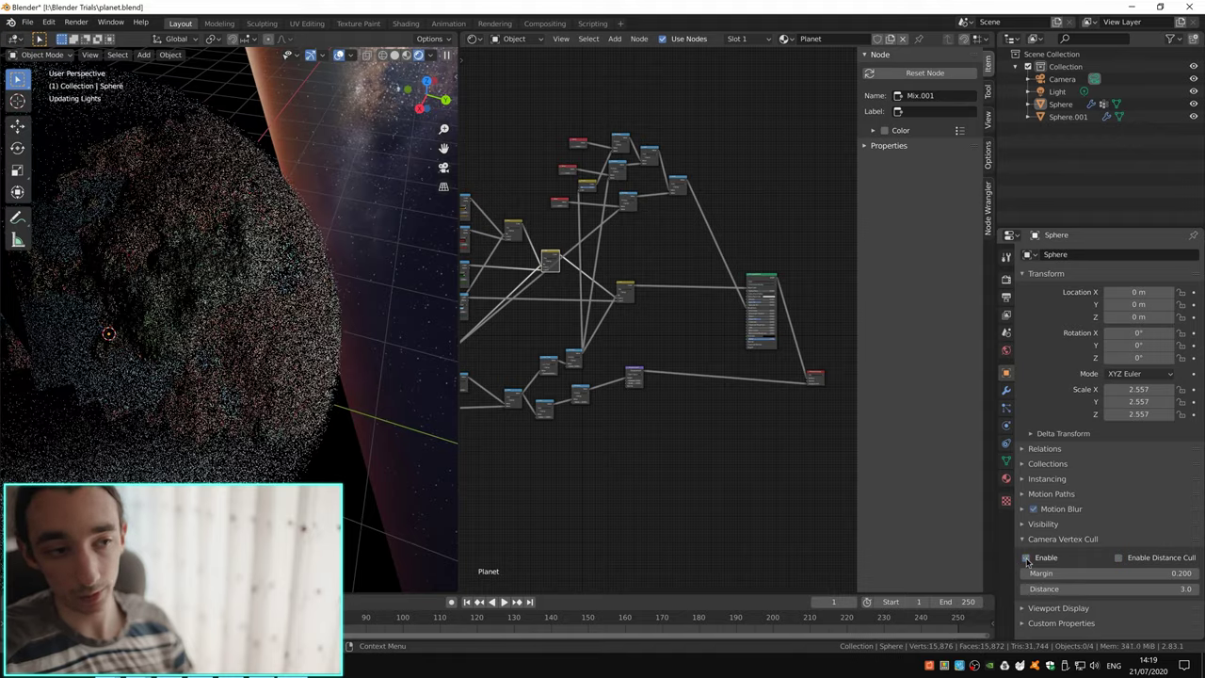
pyautogui.click(385, 313)
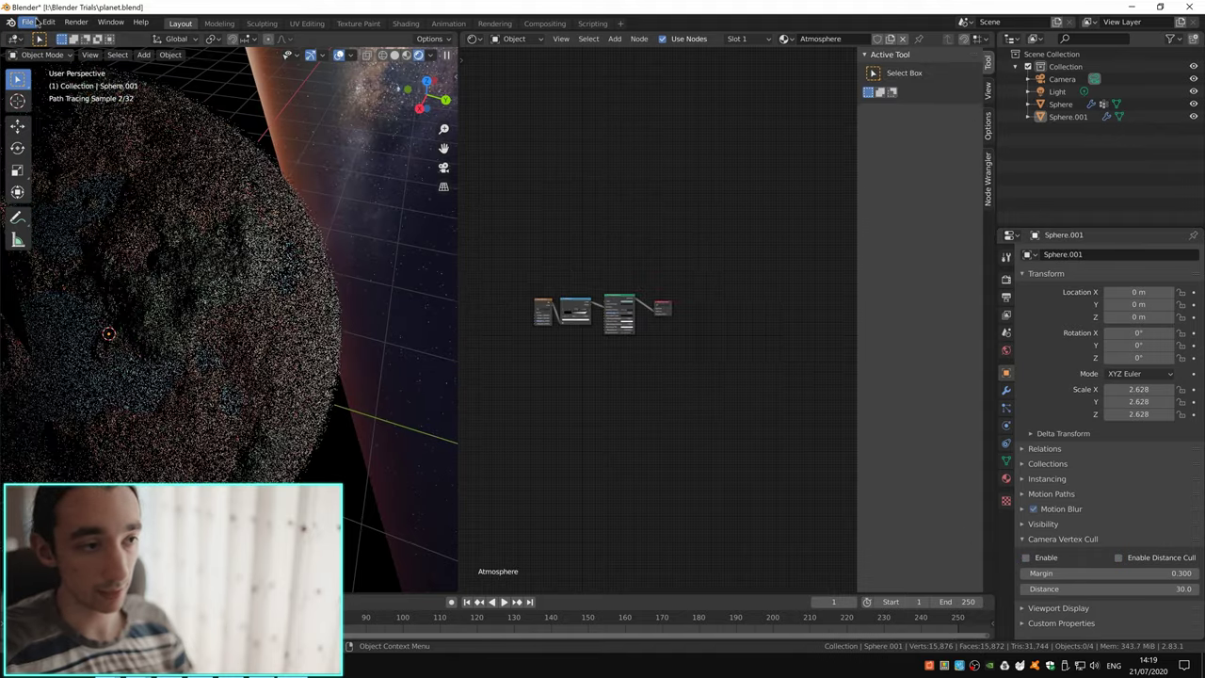
# Step: Find 'camera' in the add-on preferences and remove Camera Vertex Cull
pyautogui.click(75, 22)
pyautogui.click(95, 213)
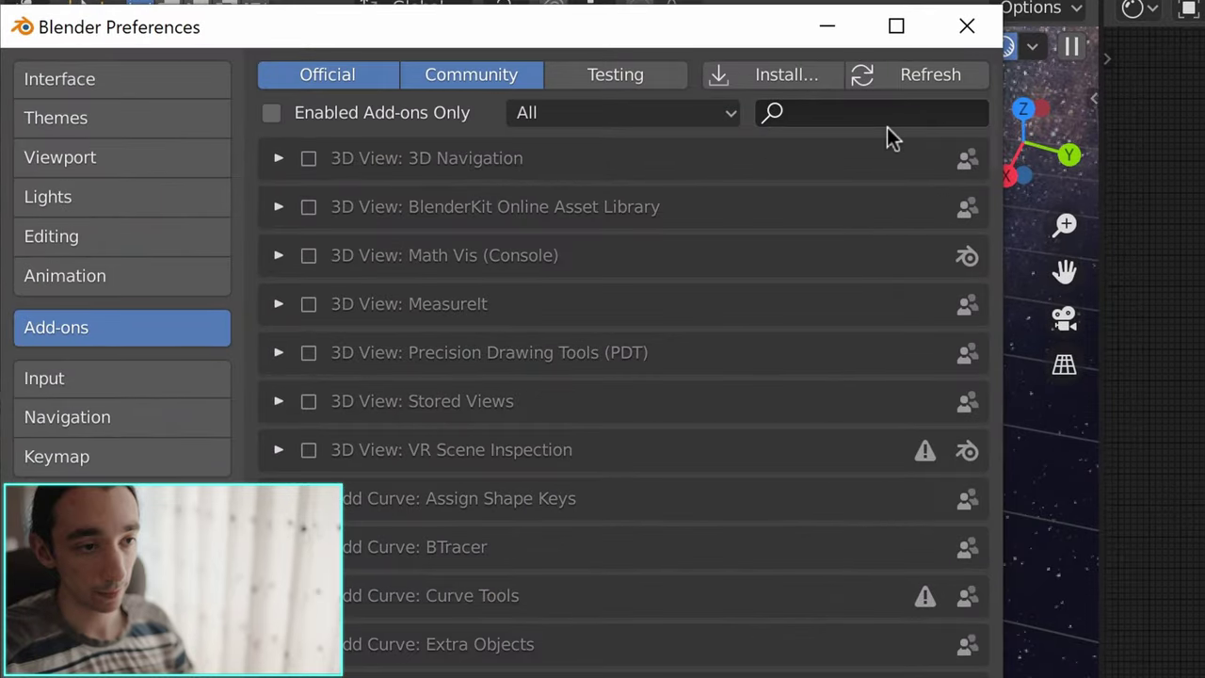
pyautogui.click(885, 117)
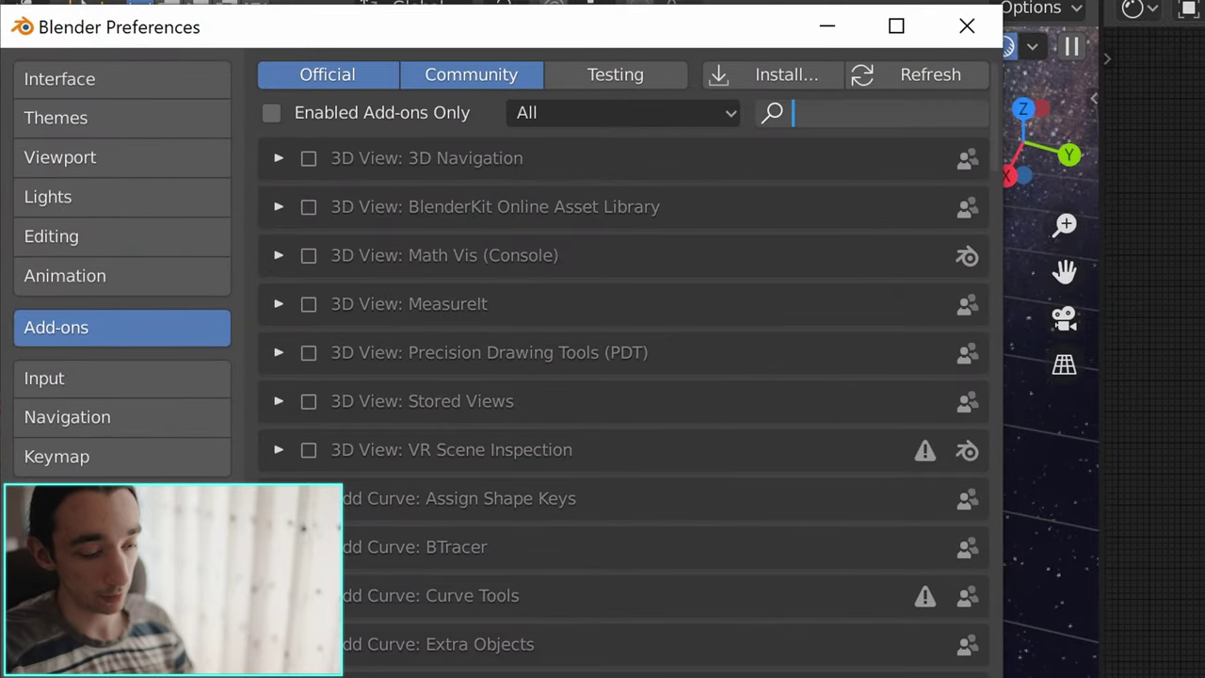
pyautogui.write('camera')
pyautogui.press('Return')
pyautogui.click(279, 255)
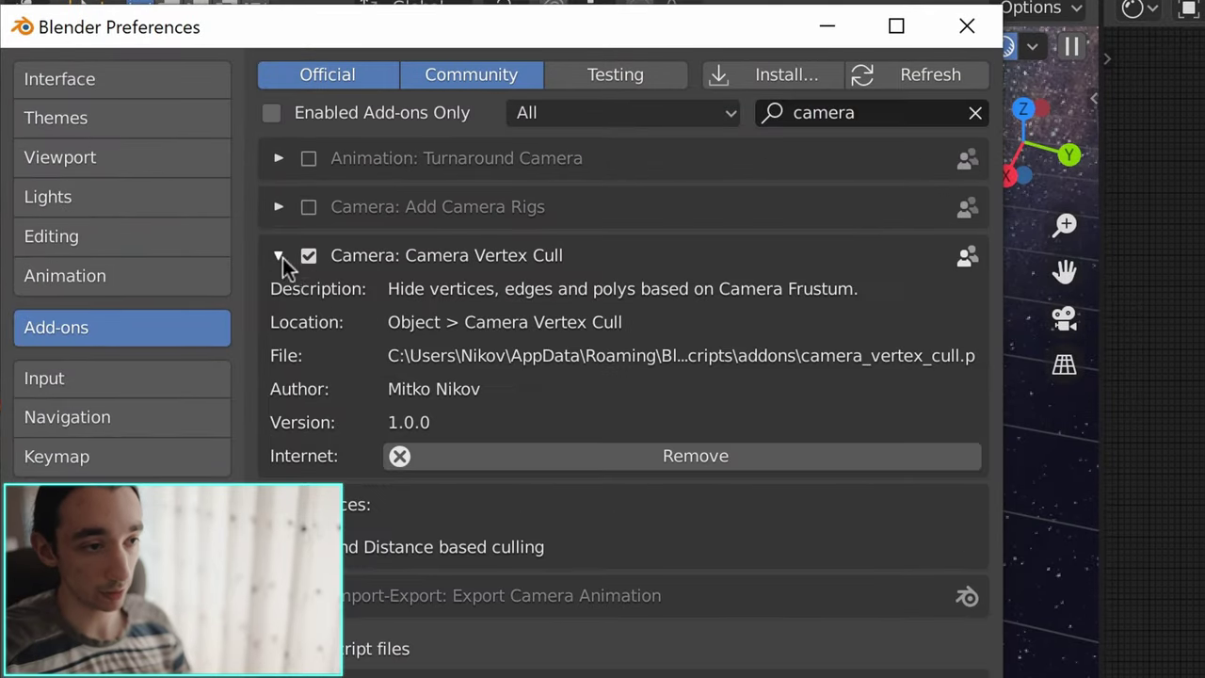
pyautogui.click(558, 460)
pyautogui.click(612, 576)
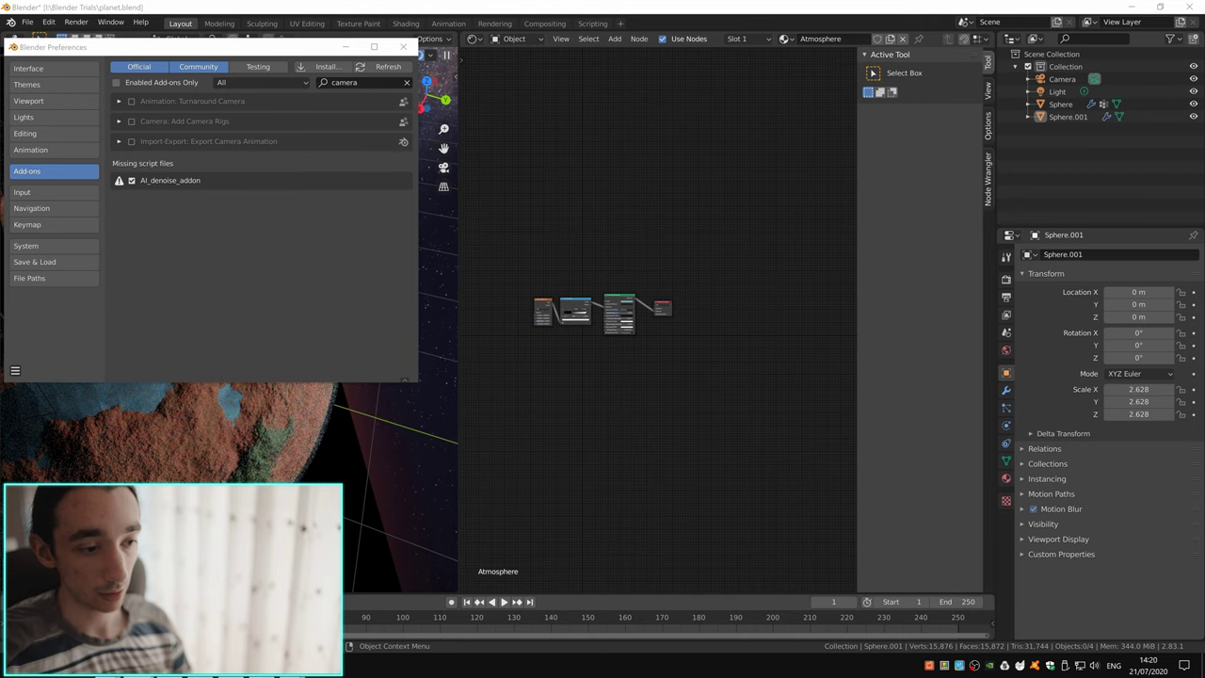
pyautogui.hotkey('alt', 'Tab')
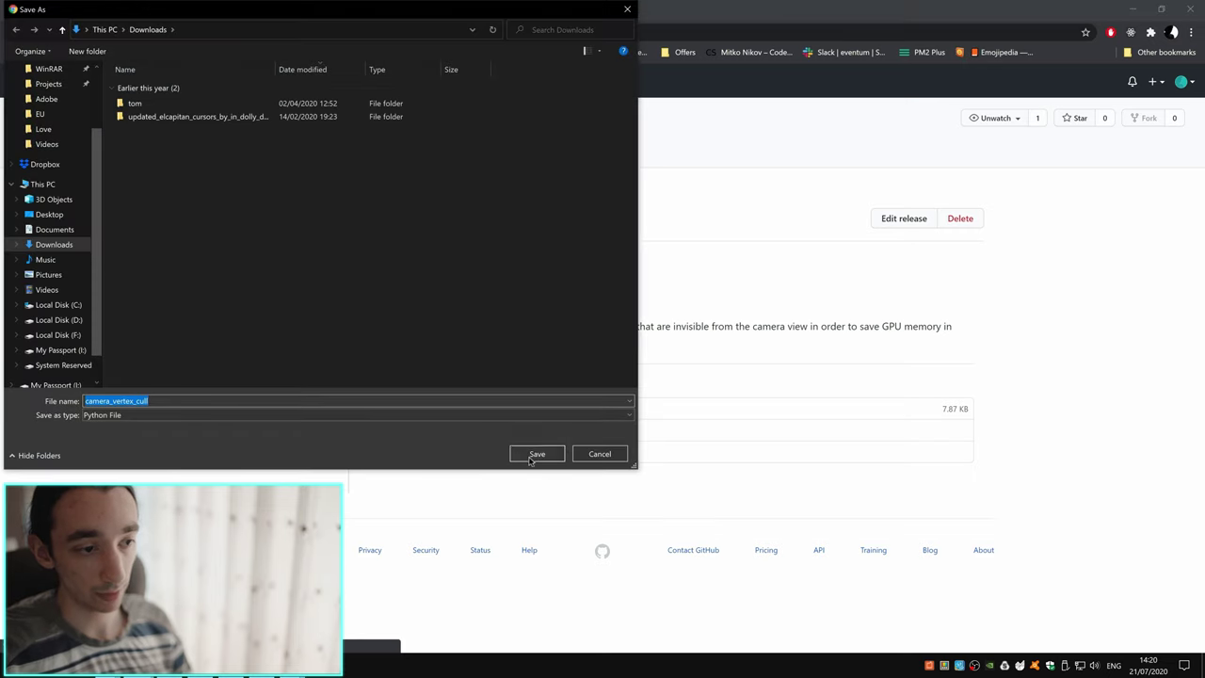
# Step: Save camera_vertex_cull.py from the release assets into Downloads
pyautogui.click(534, 455)
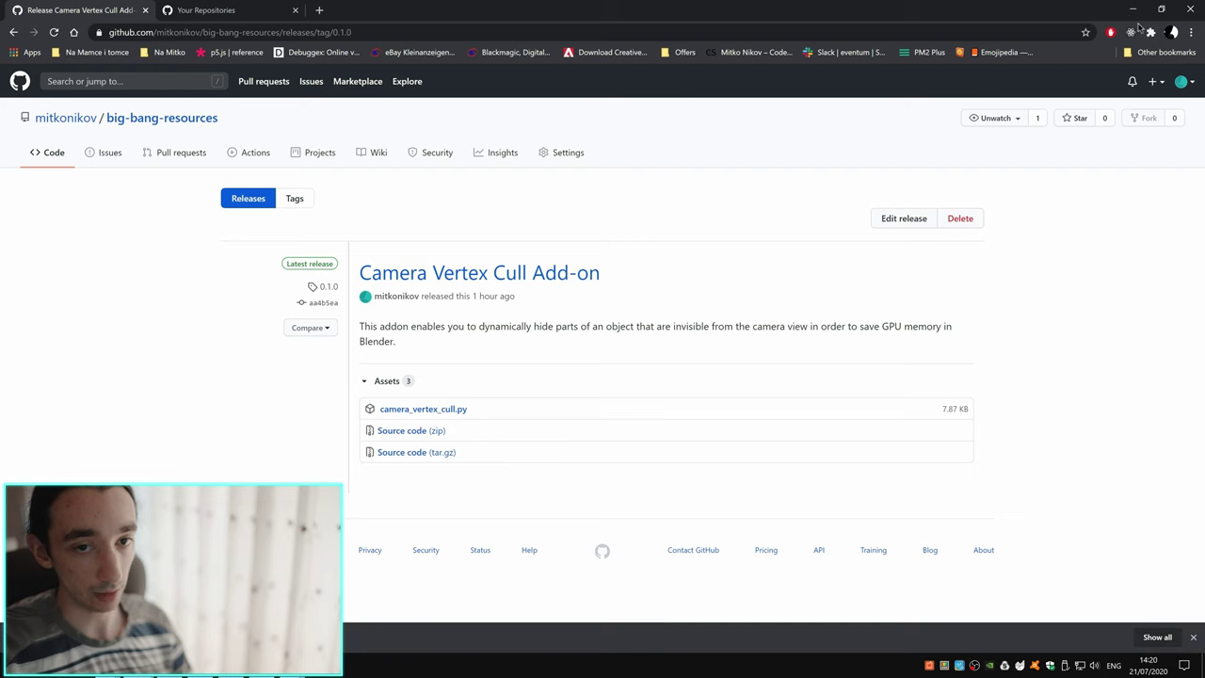
# Step: Install camera_vertex_cull.py from Downloads as an add-on and tick its checkbox
pyautogui.click(1132, 11)
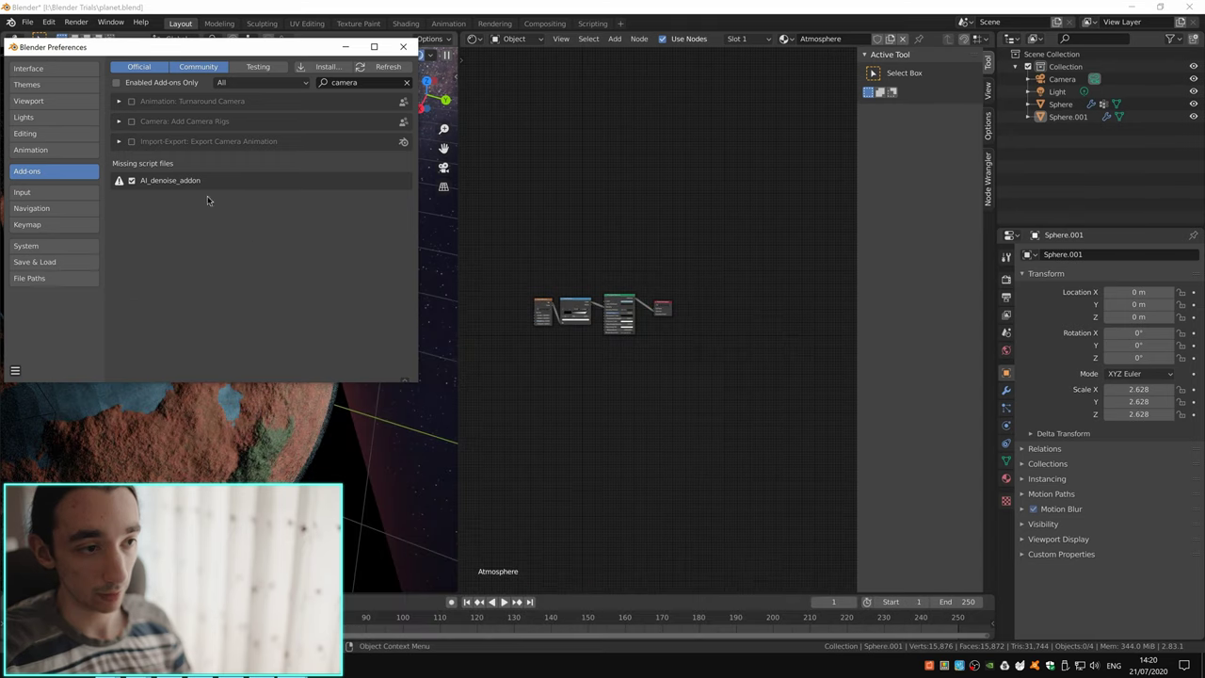
pyautogui.click(328, 67)
pyautogui.click(355, 370)
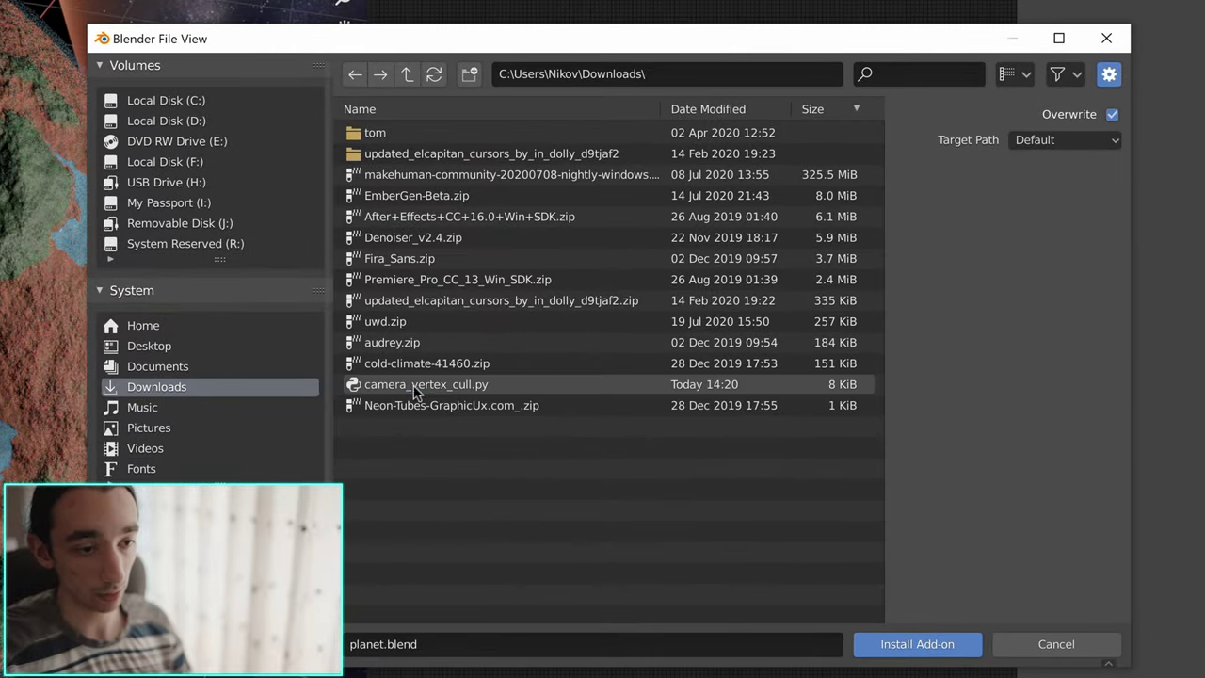
pyautogui.click(415, 386)
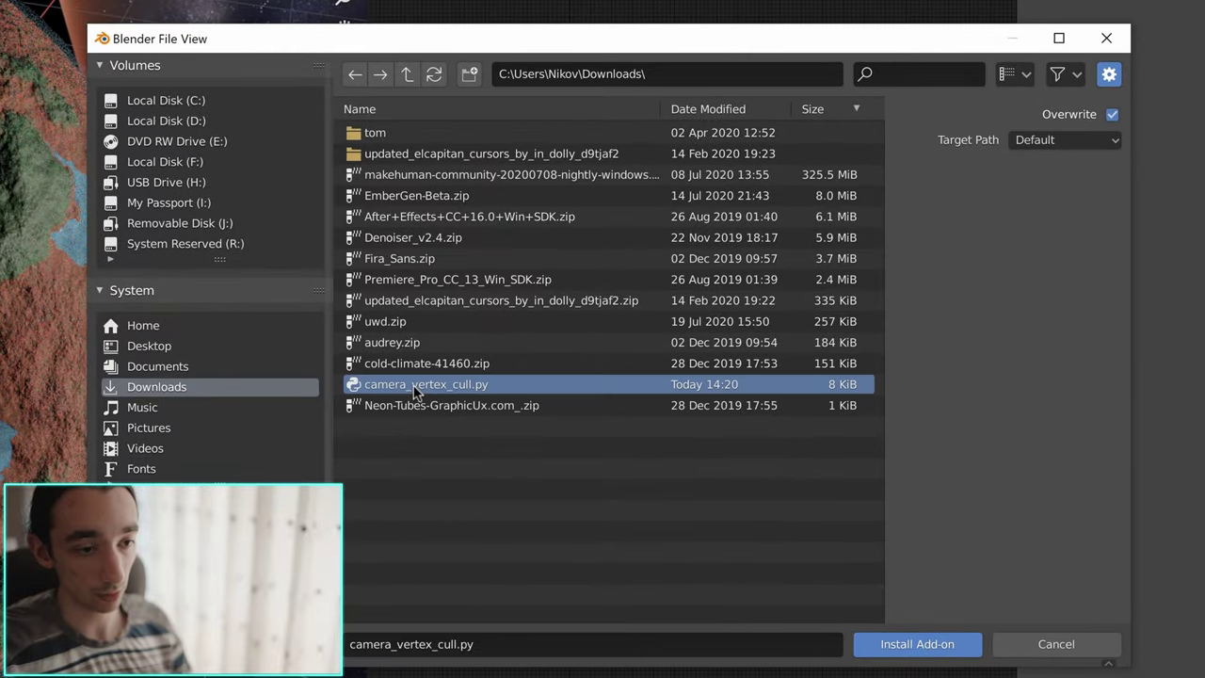
pyautogui.click(921, 648)
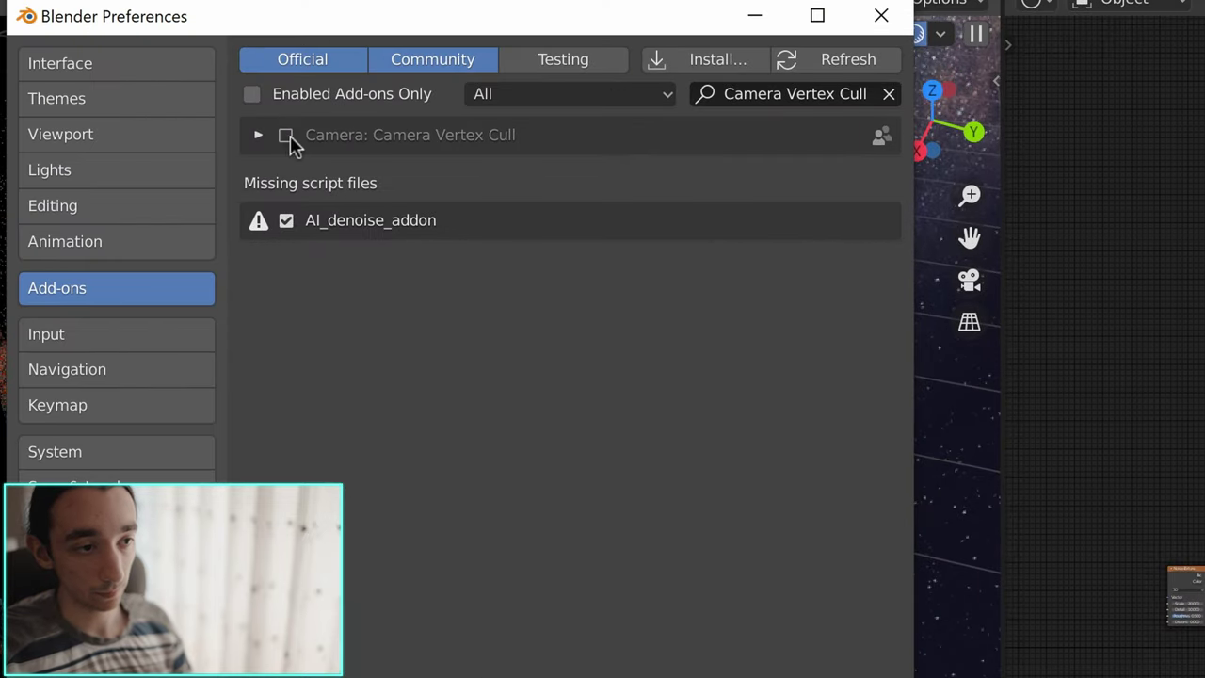
pyautogui.click(286, 136)
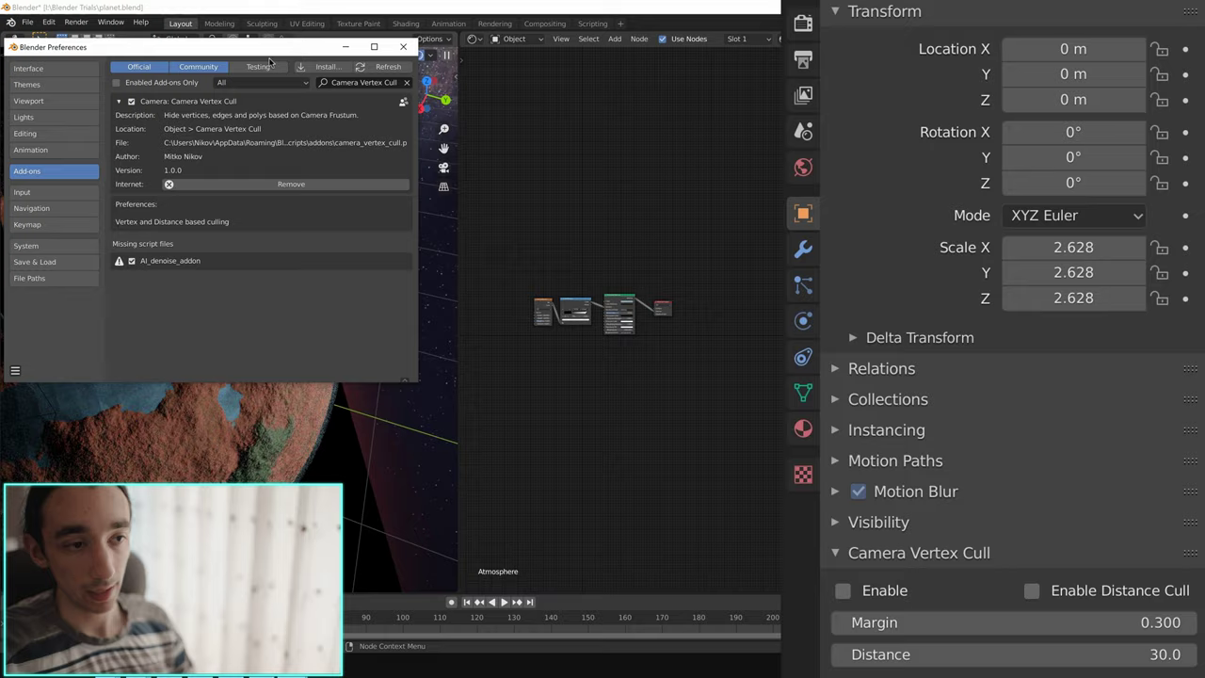
pyautogui.moveTo(367, 42); pyautogui.dragTo(364, 90)
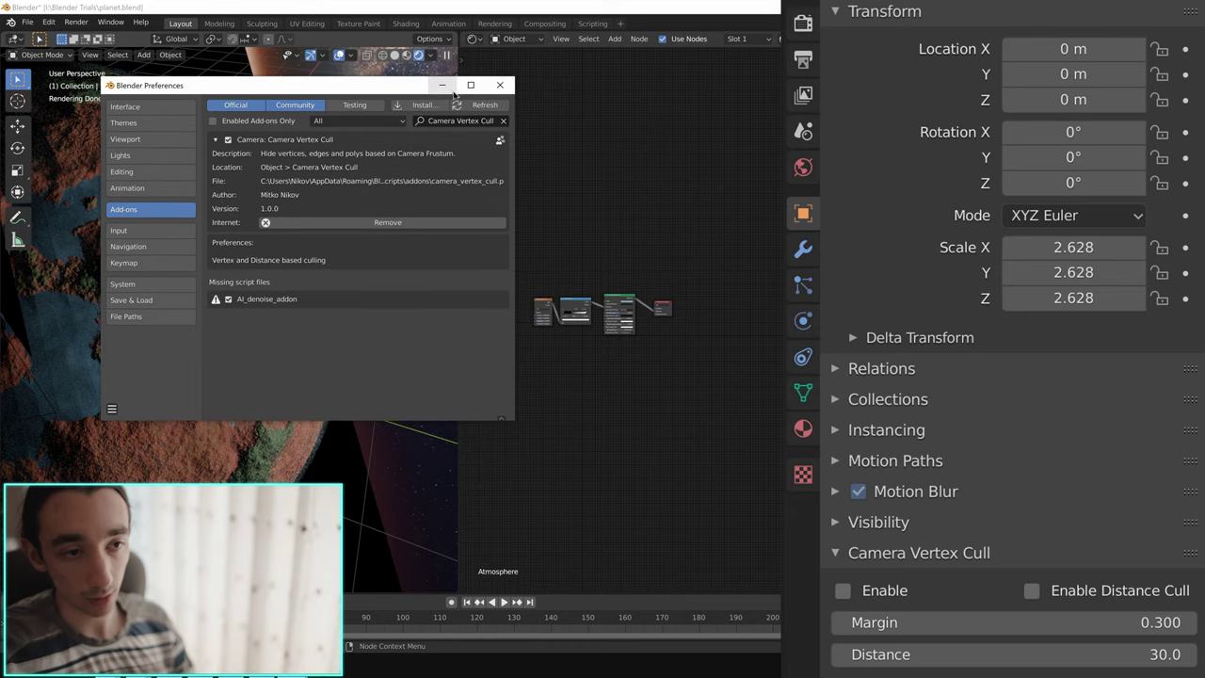
# Step: Tick Enable and Enable Distance Cull for the planet sphere and inspect the culled patch
pyautogui.click(499, 86)
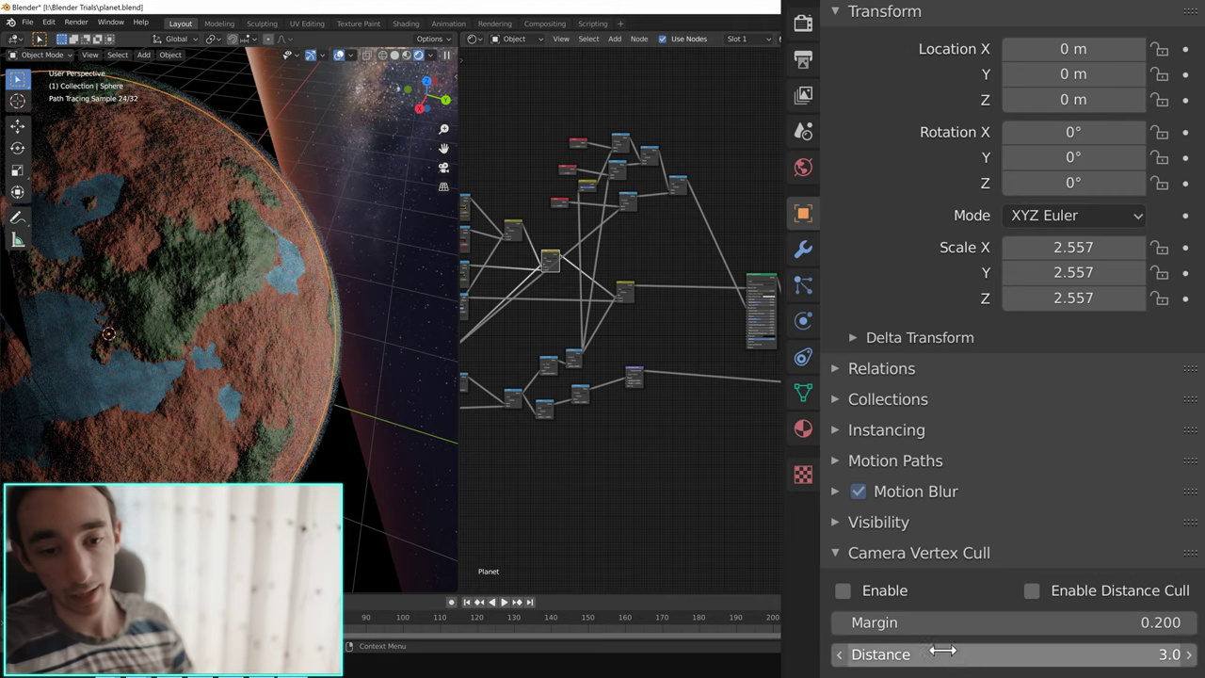
pyautogui.click(843, 591)
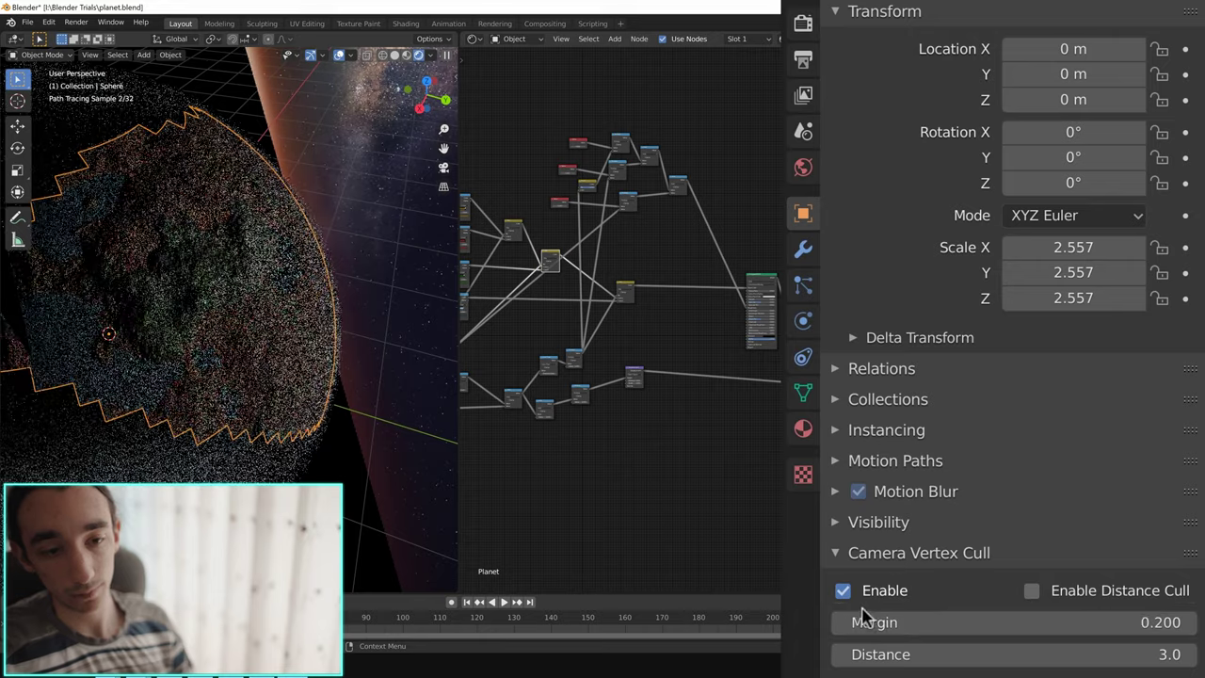
pyautogui.click(1033, 590)
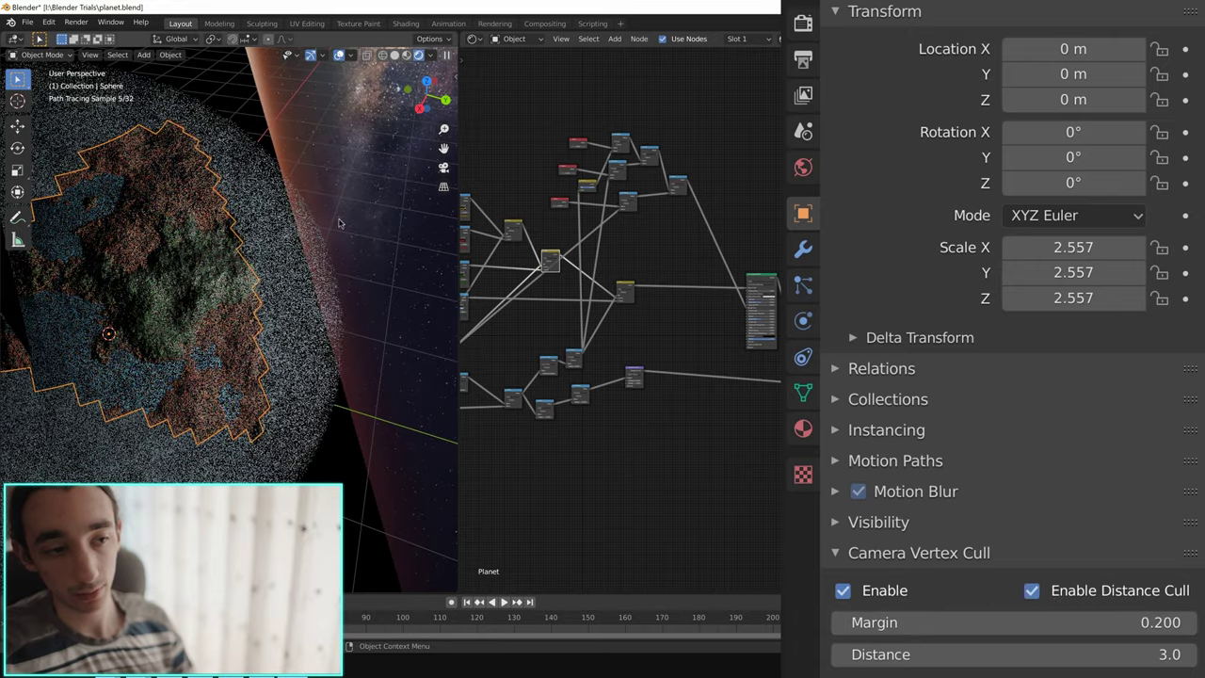
pyautogui.moveTo(282, 254)
pyautogui.mouseDown(button='middle')
pyautogui.moveTo(309, 237)
pyautogui.moveTo(283, 226)
pyautogui.mouseUp(button='middle')
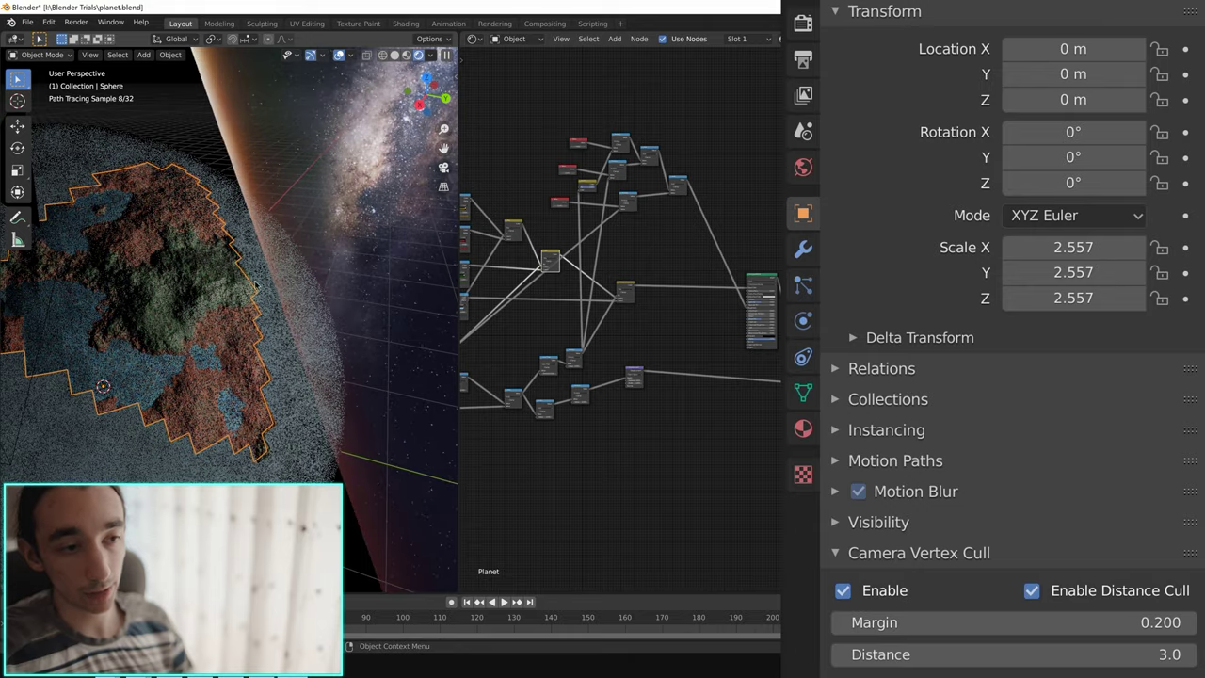
pyautogui.scroll(-3, 169, 322)
pyautogui.scroll(3, 169, 322)
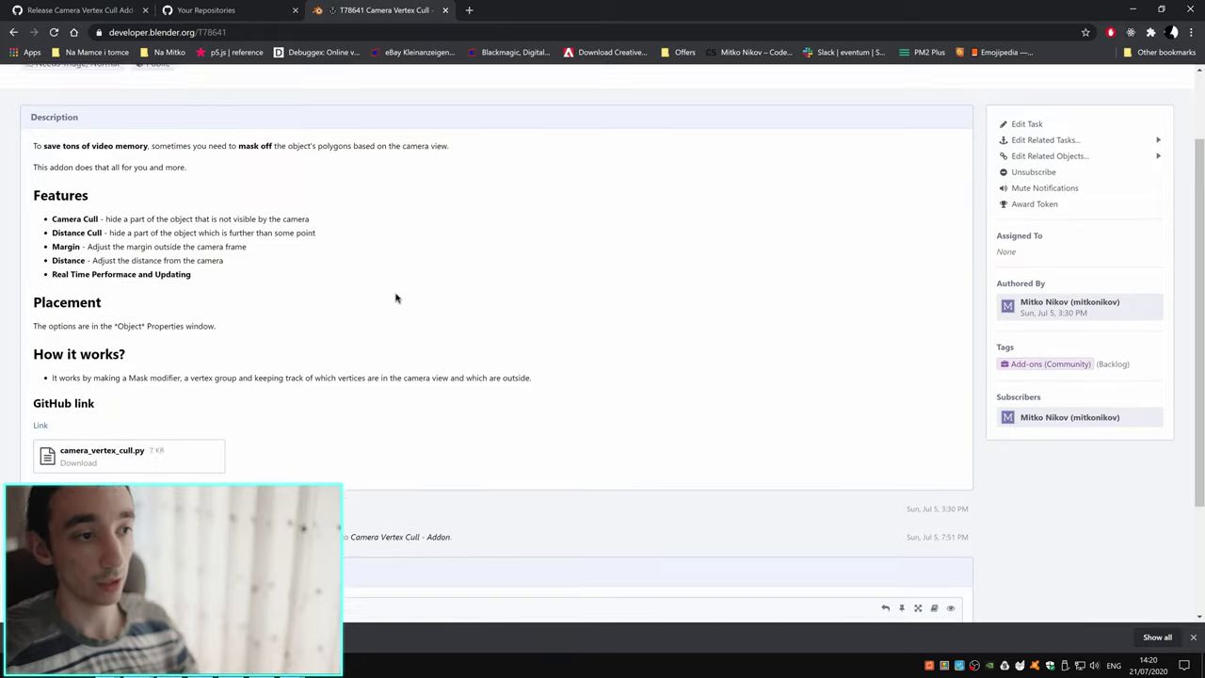
# Step: Scroll the Camera Vertex Cull task page down to its GitHub link and camera_vertex_cull.py attachment
pyautogui.scroll(2, 396, 298)
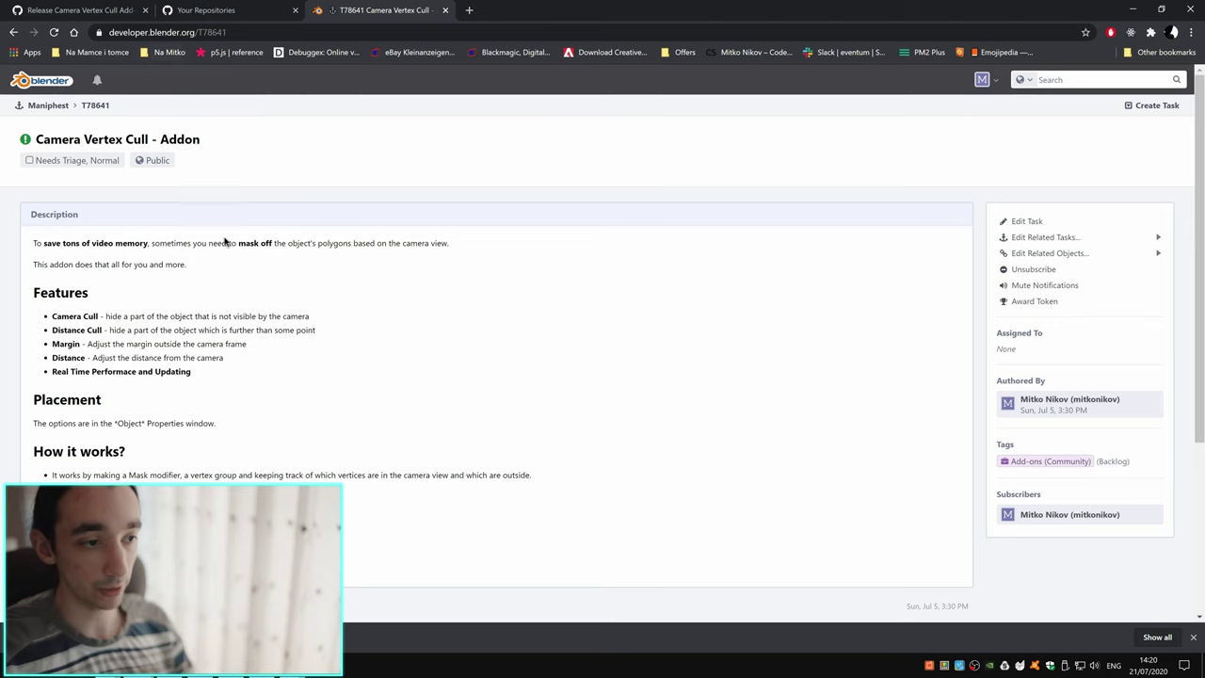
pyautogui.scroll(-1, 242, 272)
pyautogui.scroll(-1, 245, 383)
pyautogui.scroll(2, 207, 310)
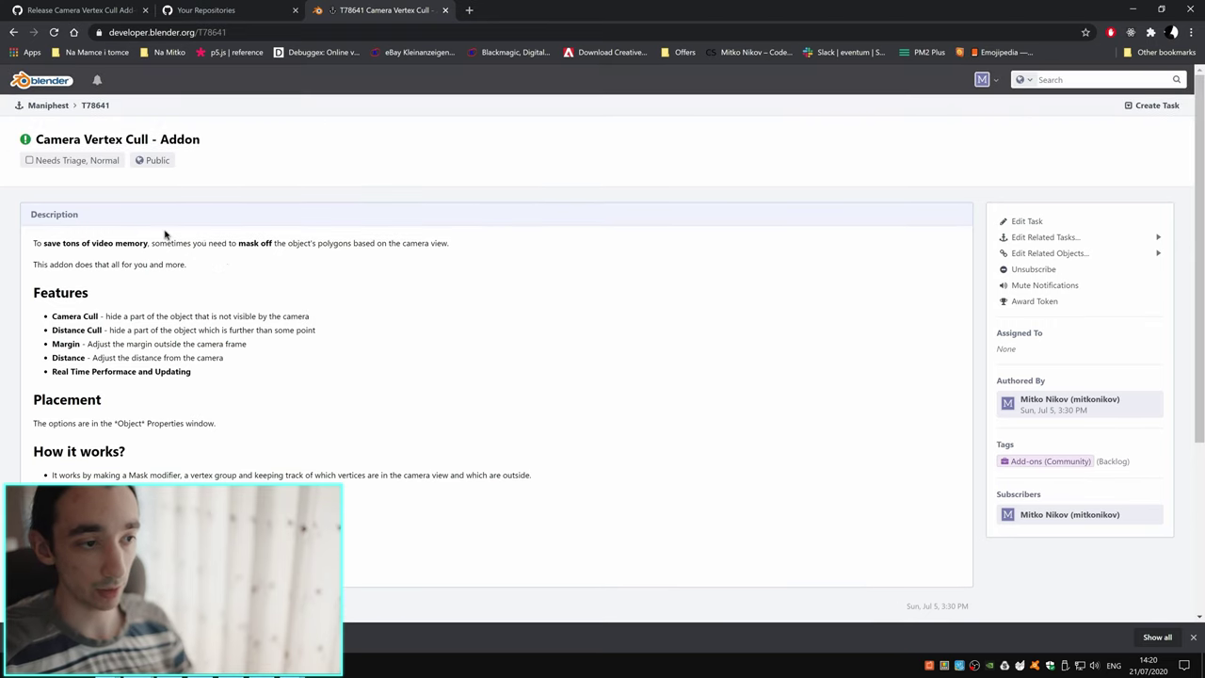
pyautogui.scroll(-1, 143, 299)
pyautogui.scroll(-1, 223, 434)
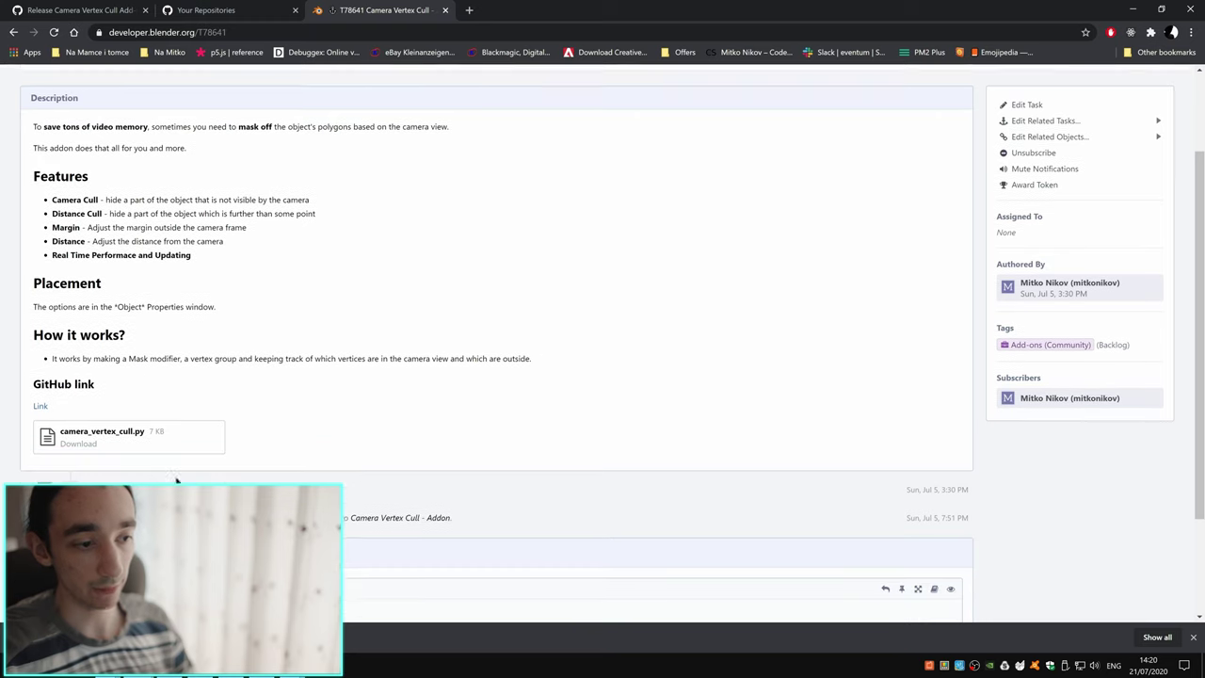
pyautogui.scroll(2, 286, 256)
pyautogui.scroll(-1, 373, 343)
pyautogui.scroll(-2, 373, 344)
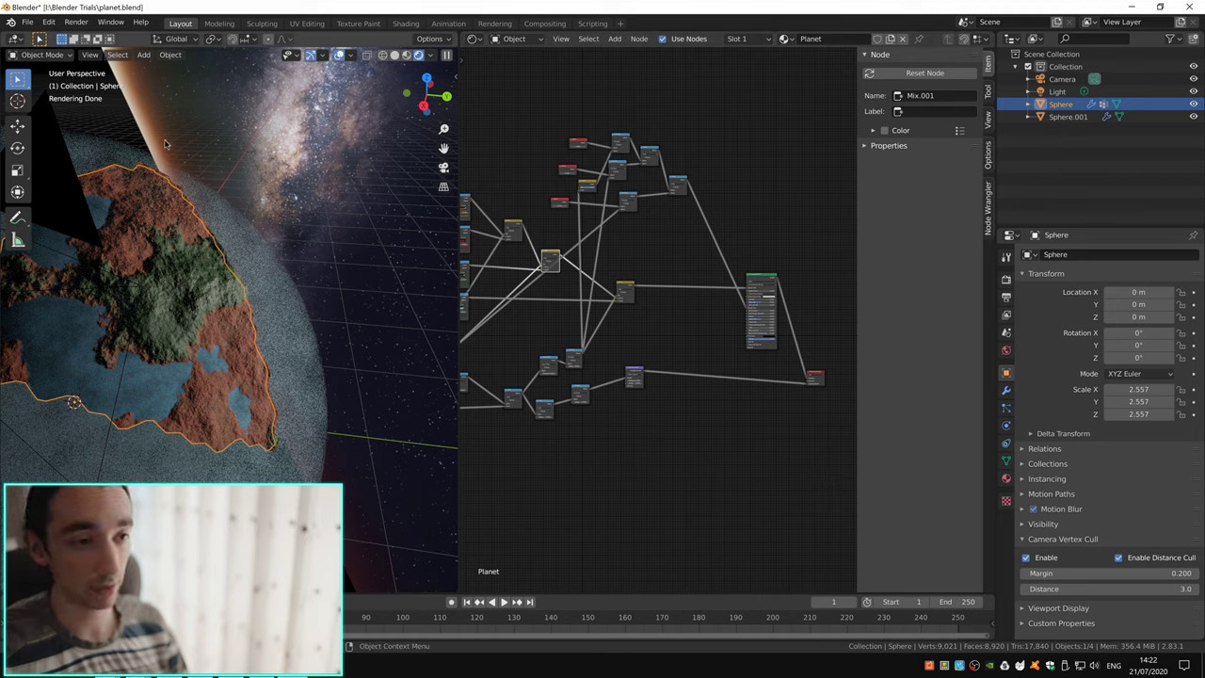
# Step: Rotate the camera three times toward a new planet area, then select the terrain patch
pyautogui.hotkey('ctrl', 'z')
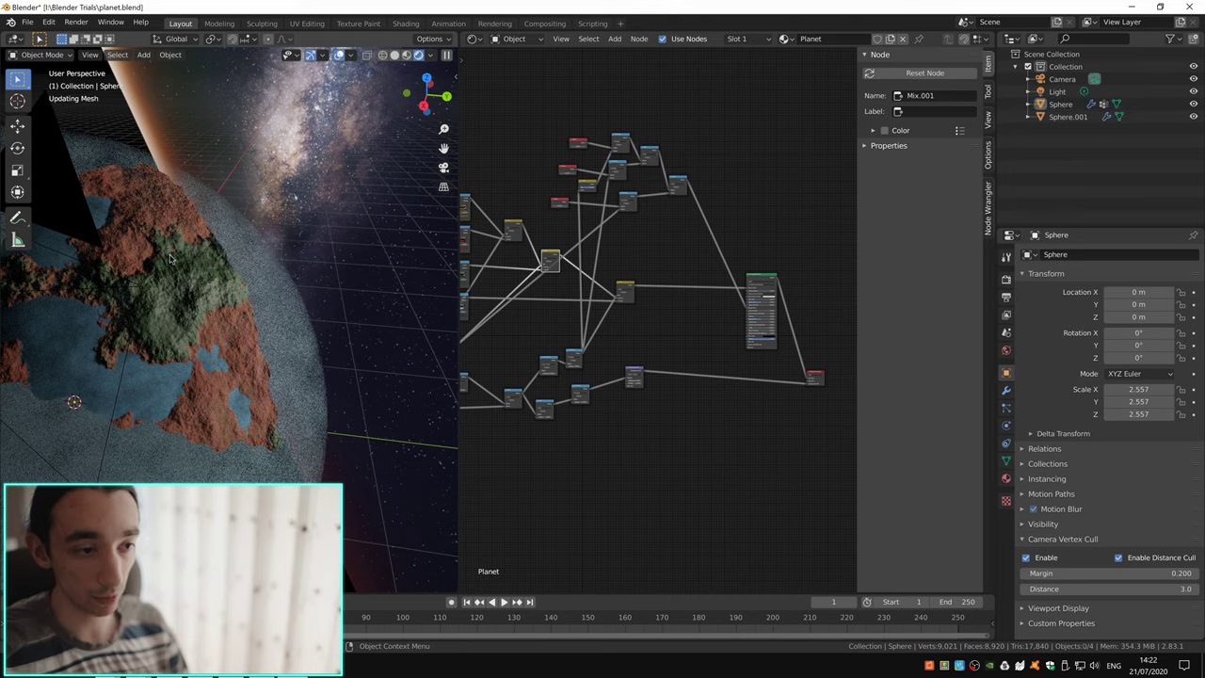
pyautogui.hotkey('ctrl', 'shift', 'z')
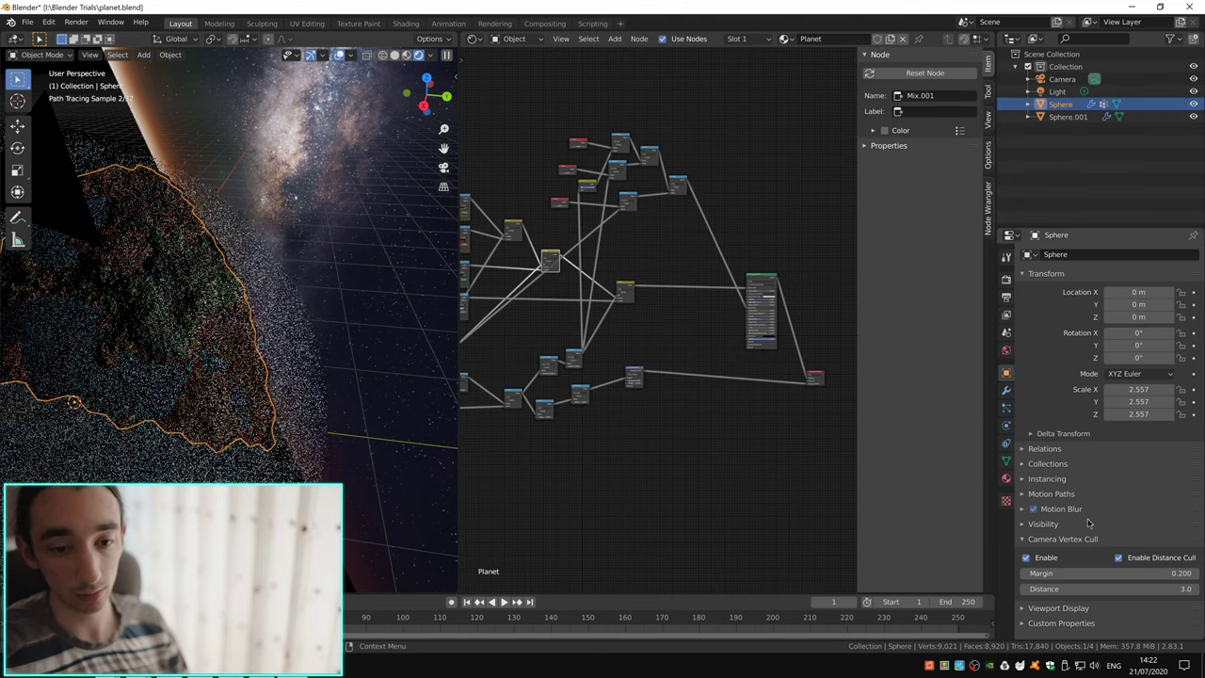
pyautogui.click(1066, 116)
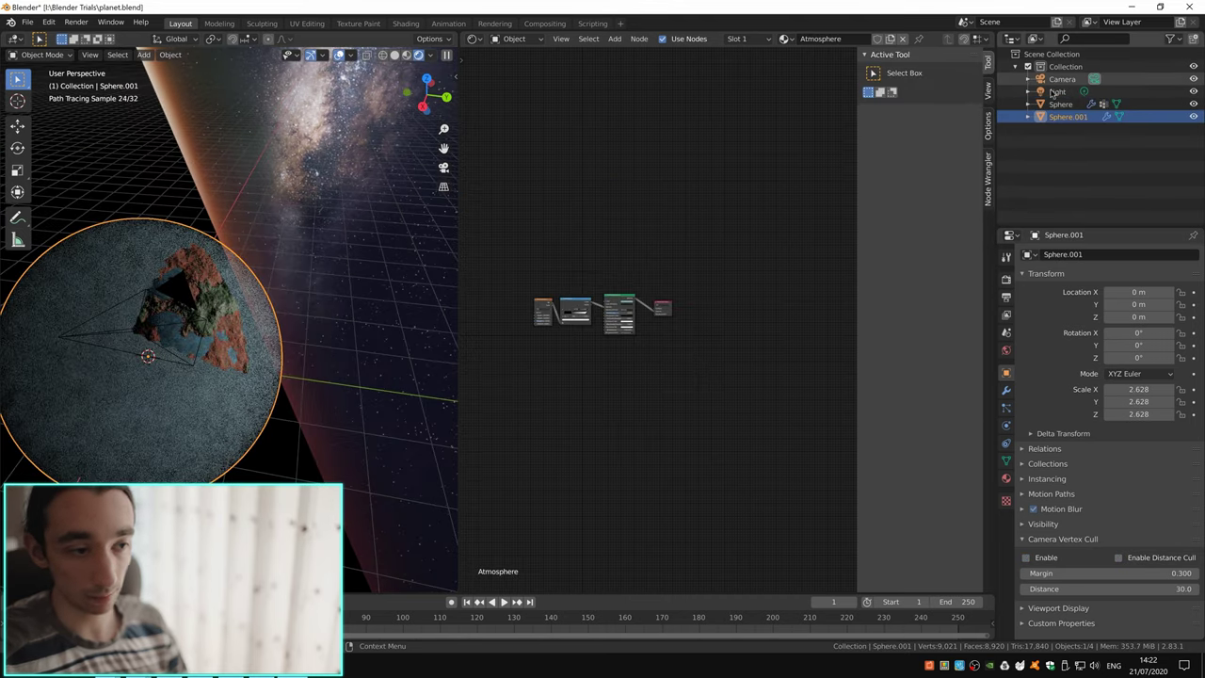
pyautogui.click(1062, 79)
pyautogui.press('r')
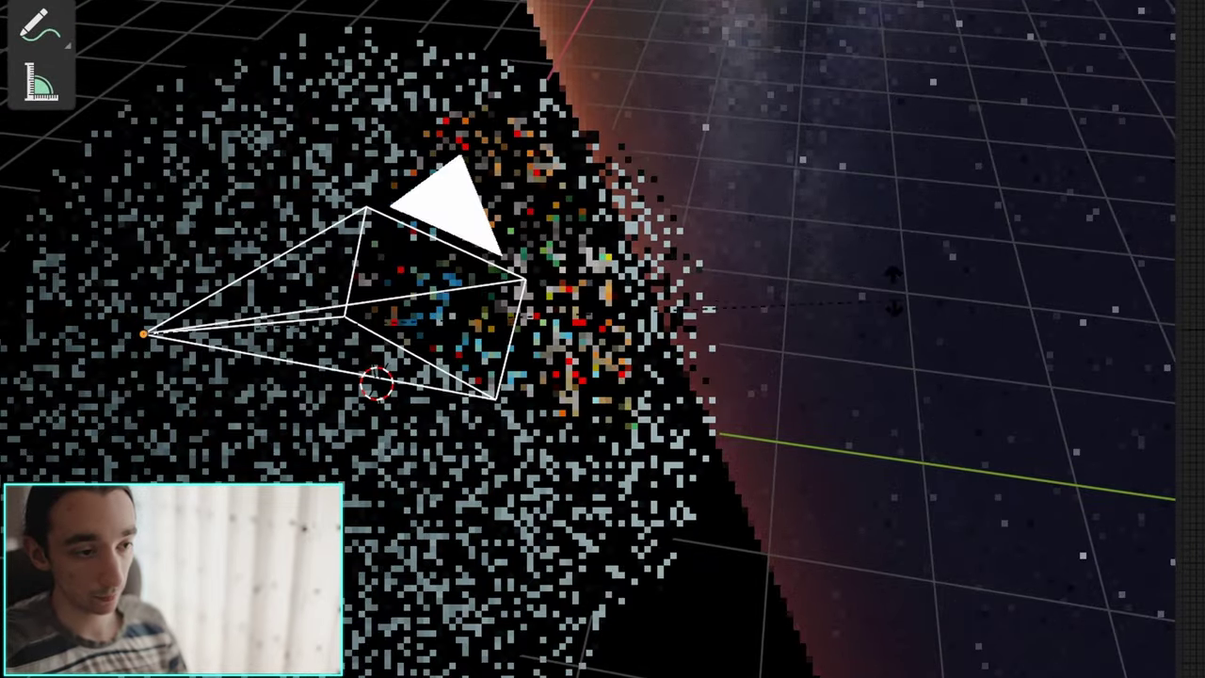
pyautogui.click(646, 11)
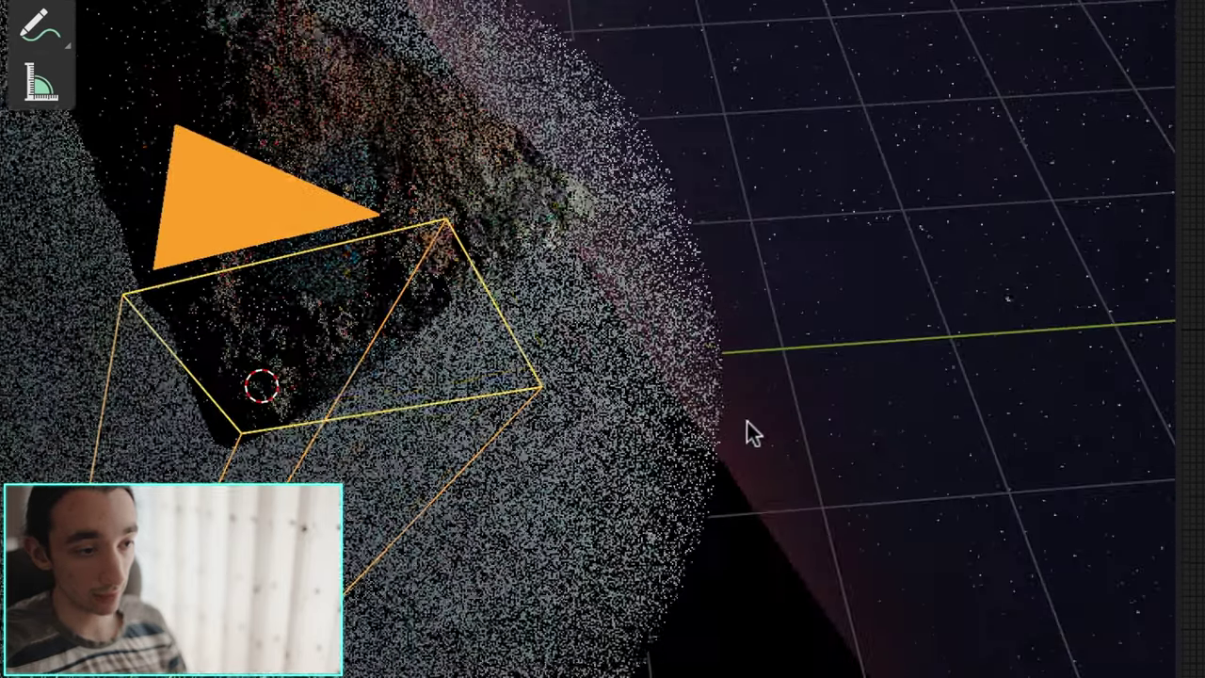
pyautogui.press('r')
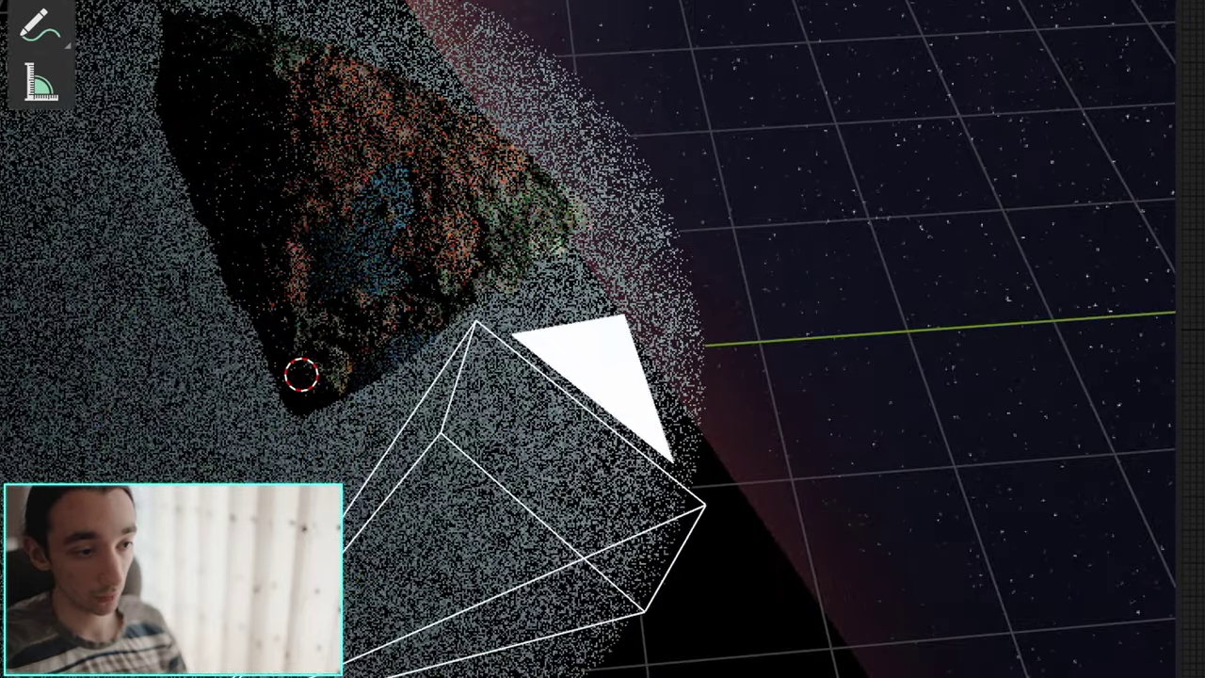
pyautogui.click(726, 532)
pyautogui.press('r')
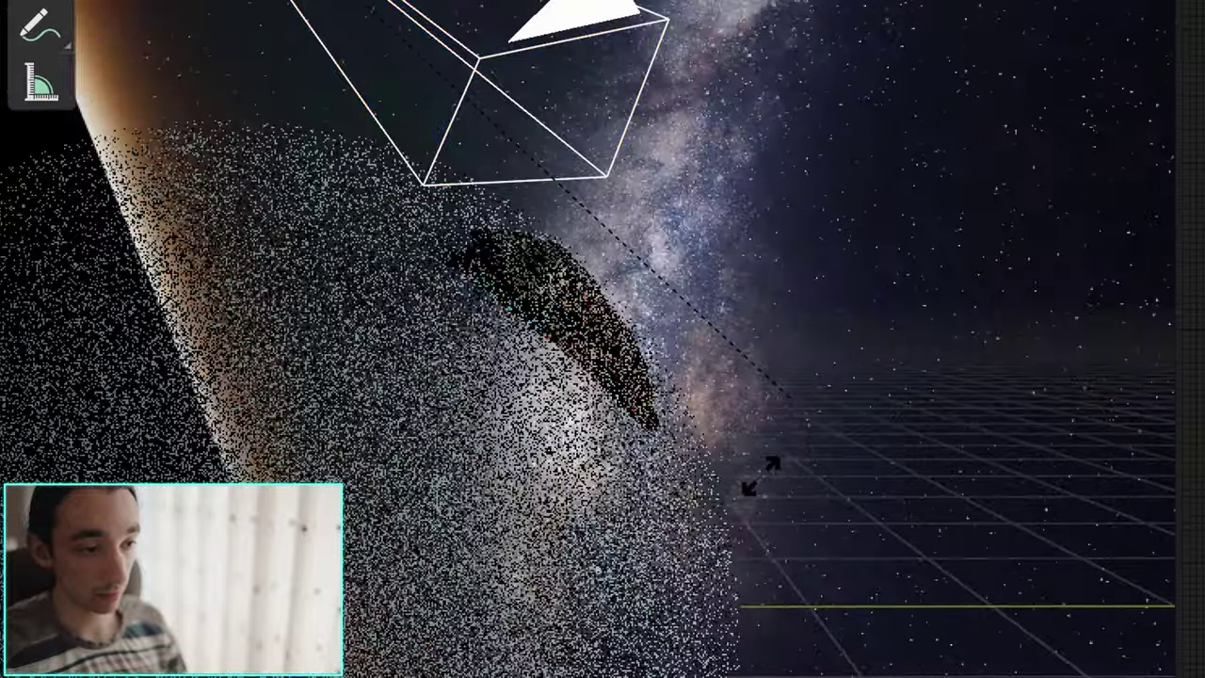
pyautogui.click(759, 595)
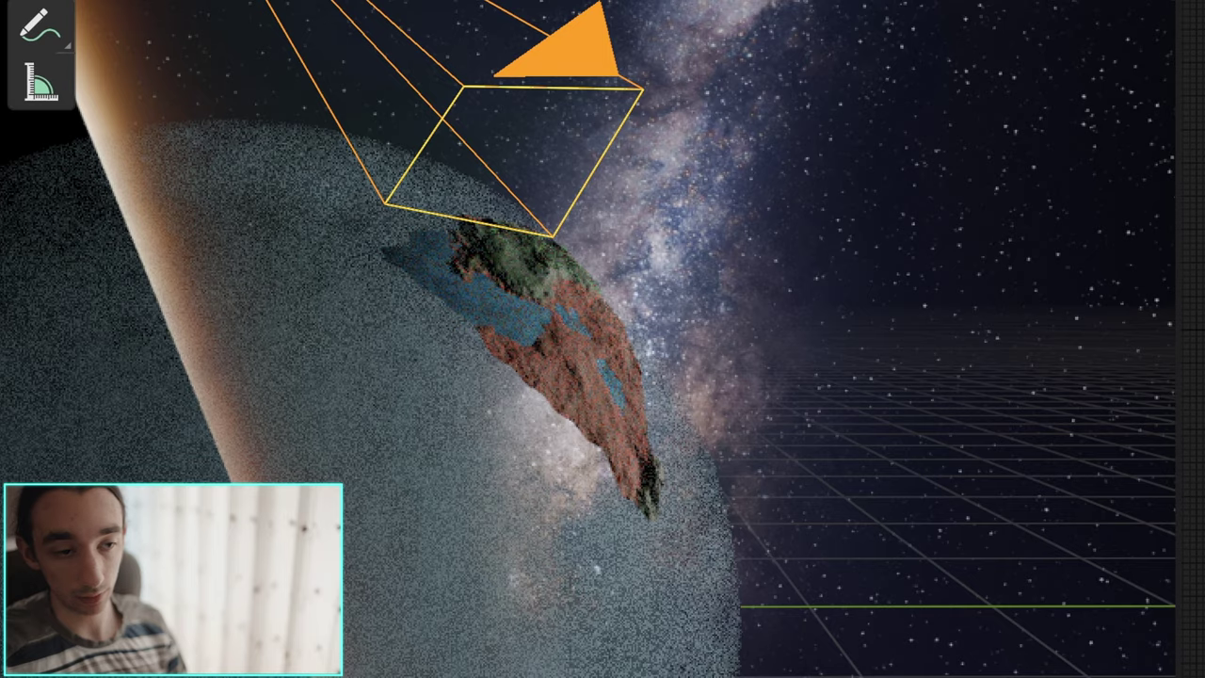
pyautogui.click(558, 341)
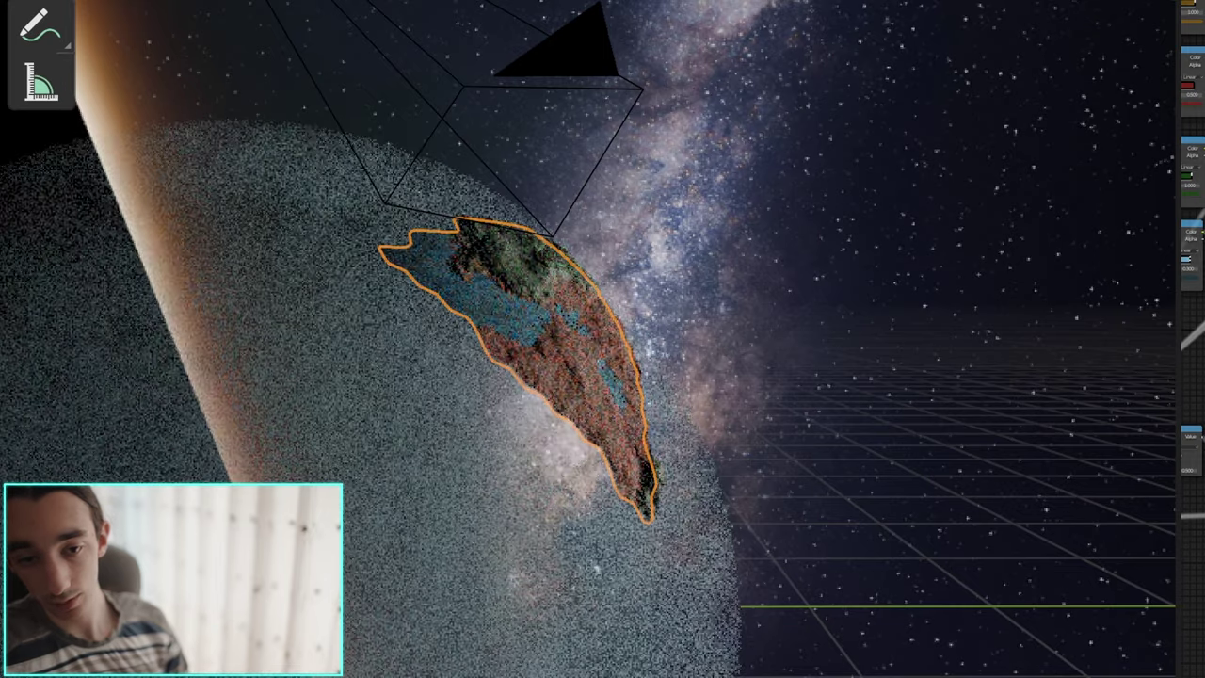
# Step: Rotate the planet sphere, then turn the camera more directly toward its surface
pyautogui.moveTo(794, 233); pyautogui.dragTo(848, 317, button='middle')
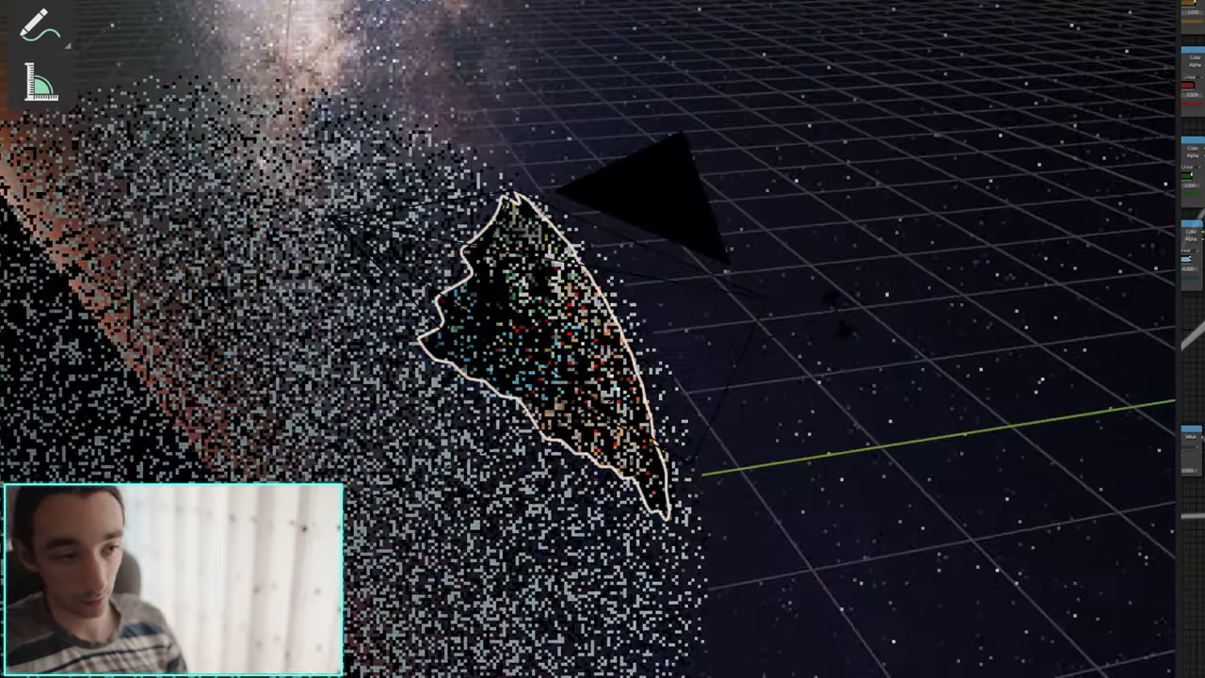
pyautogui.press('r')
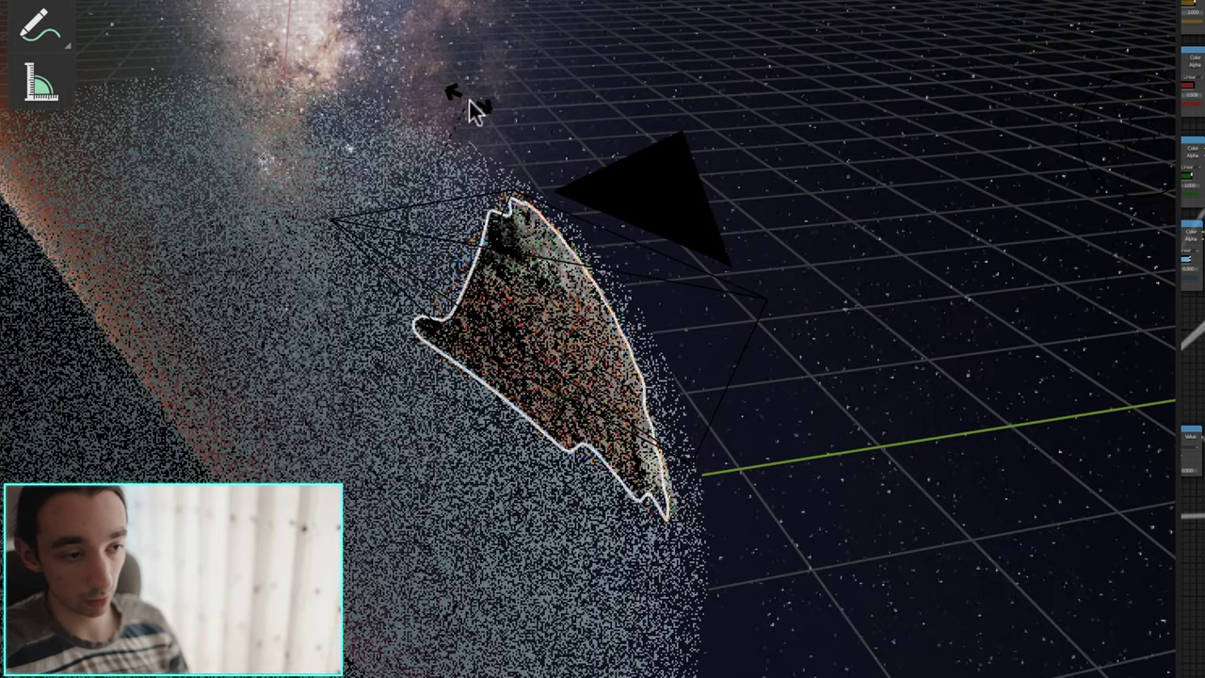
pyautogui.click(469, 100)
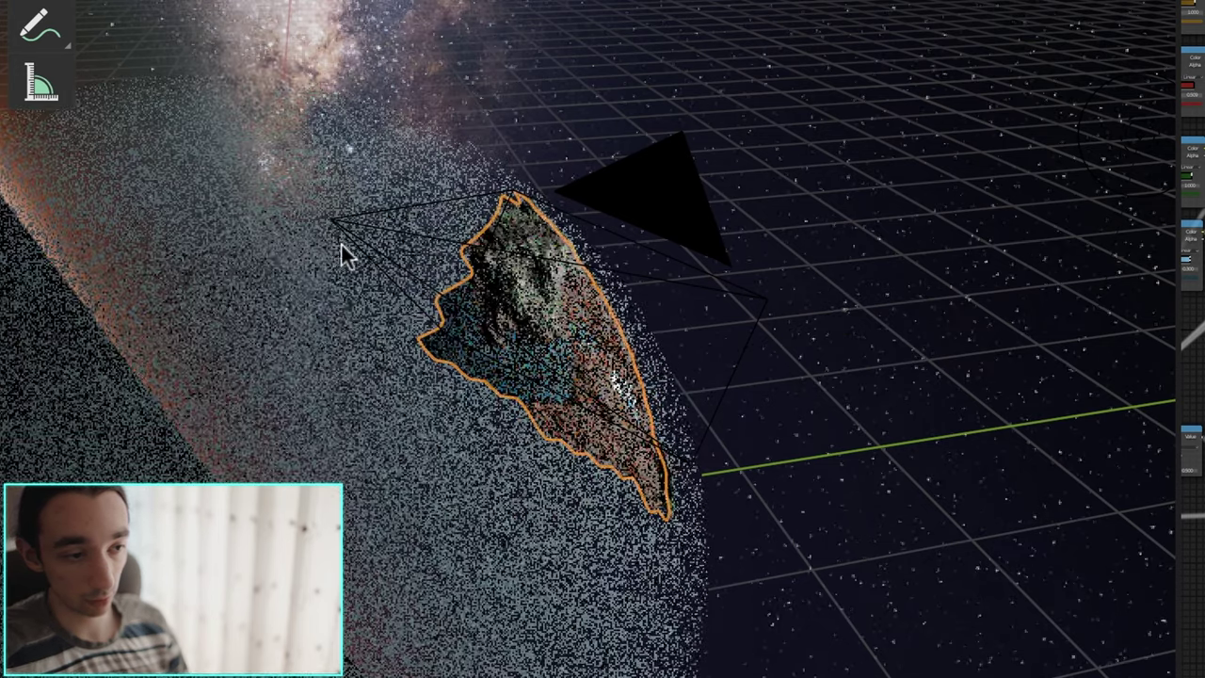
pyautogui.click(341, 222)
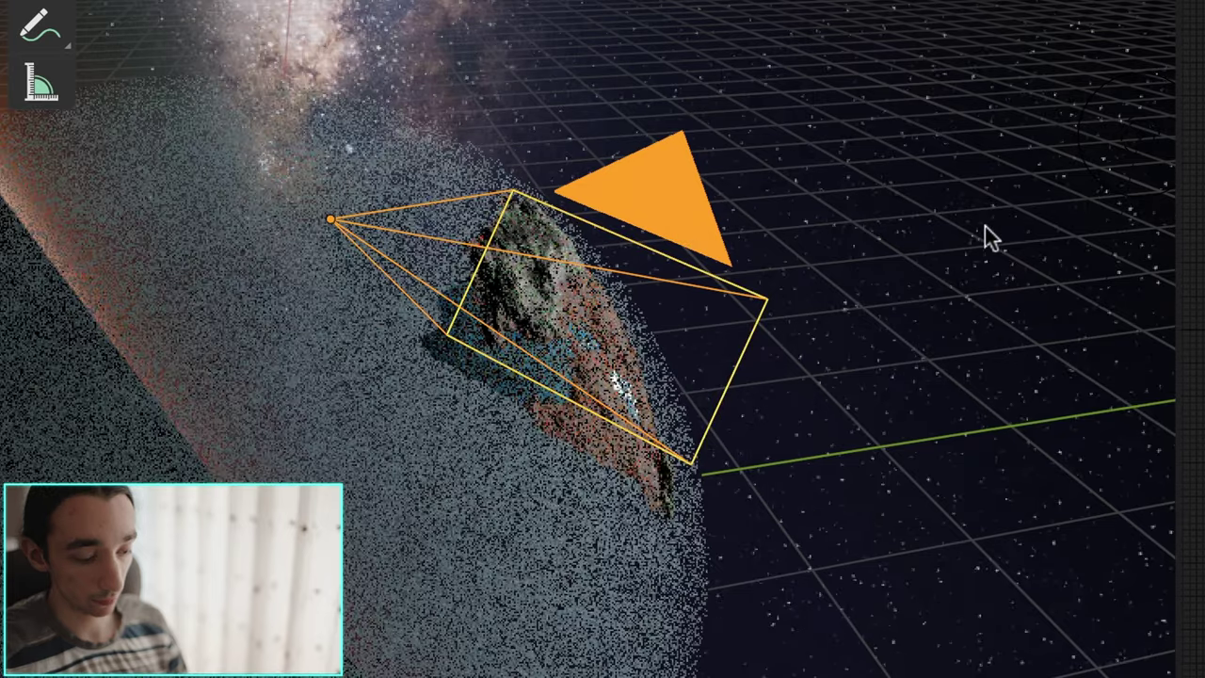
pyautogui.click(878, 599)
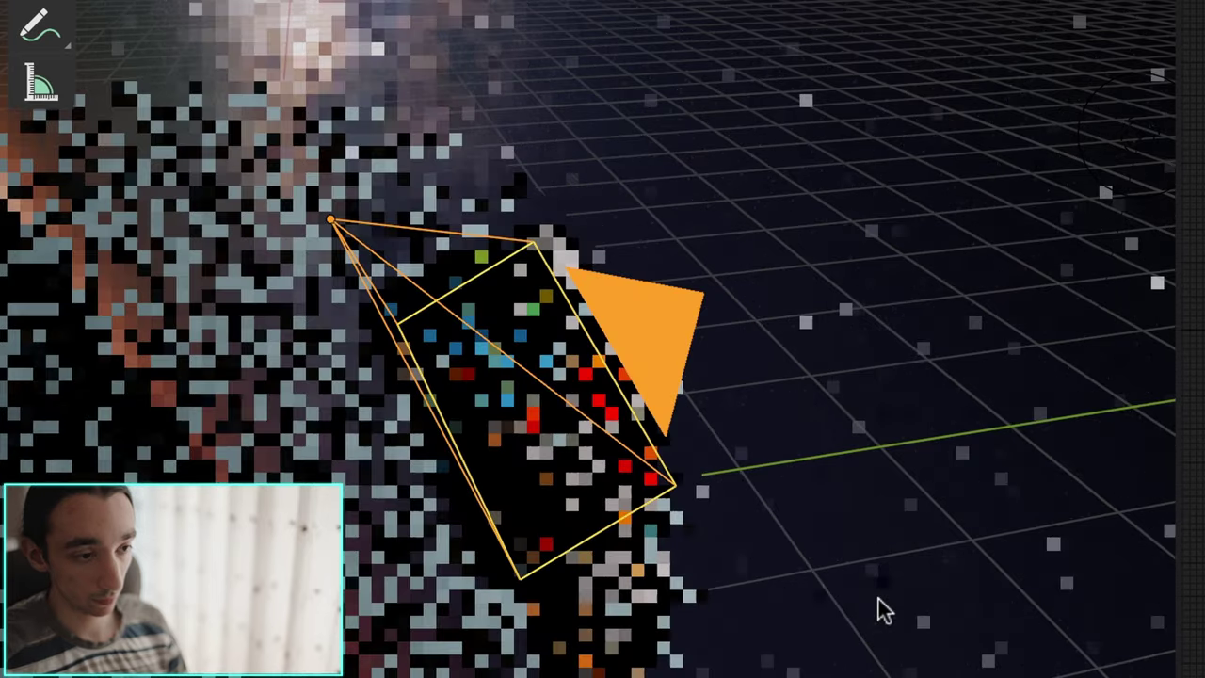
pyautogui.press('r')
pyautogui.click(834, 560)
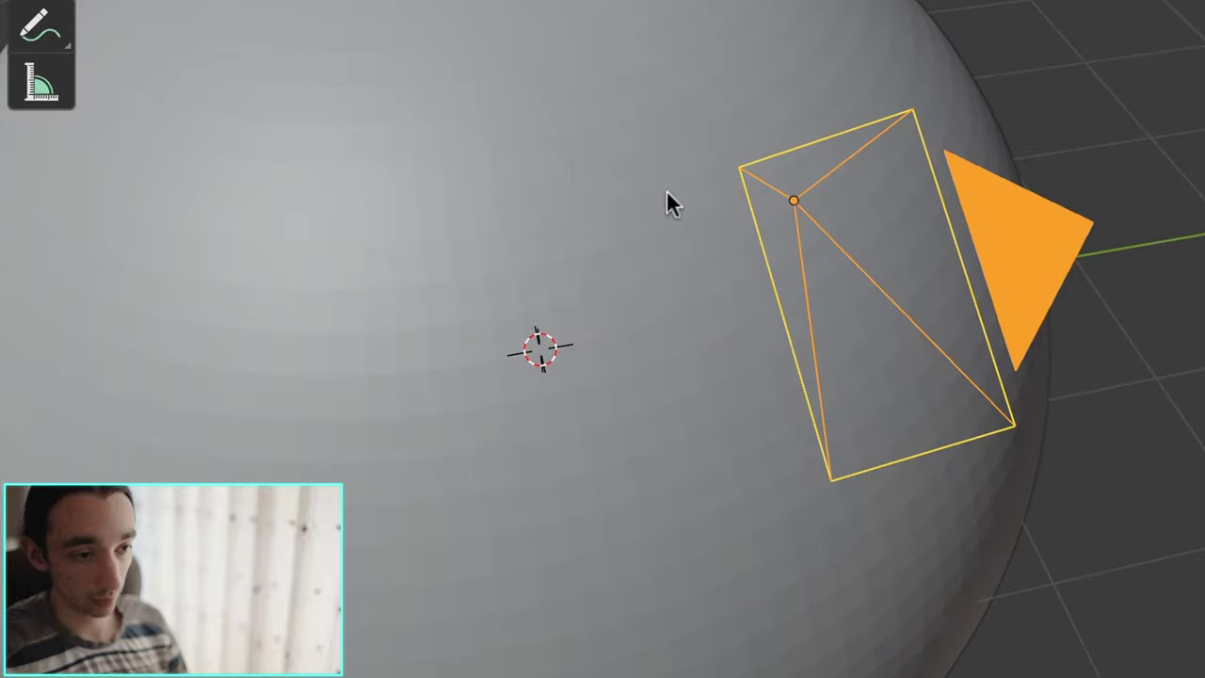
# Step: Hide atmosphere sphere Sphere.001, re-aim the camera, and orbit to view the grey patch
pyautogui.click(570, 172)
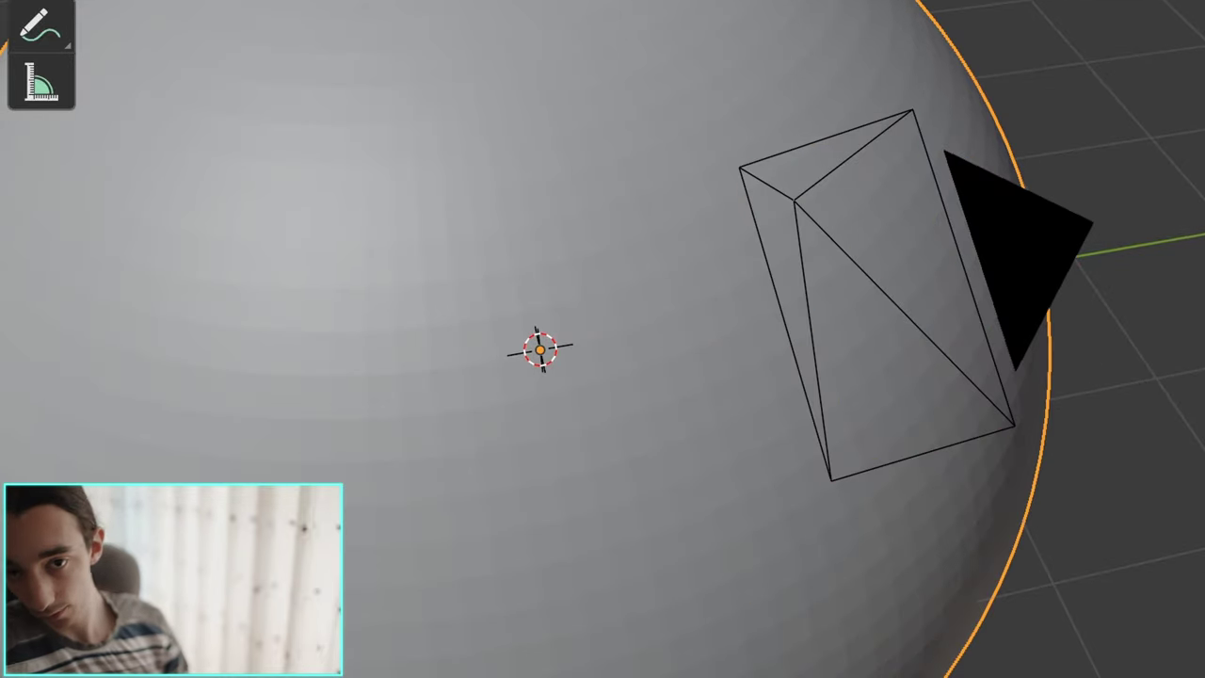
pyautogui.press('Delete')
pyautogui.click(798, 203)
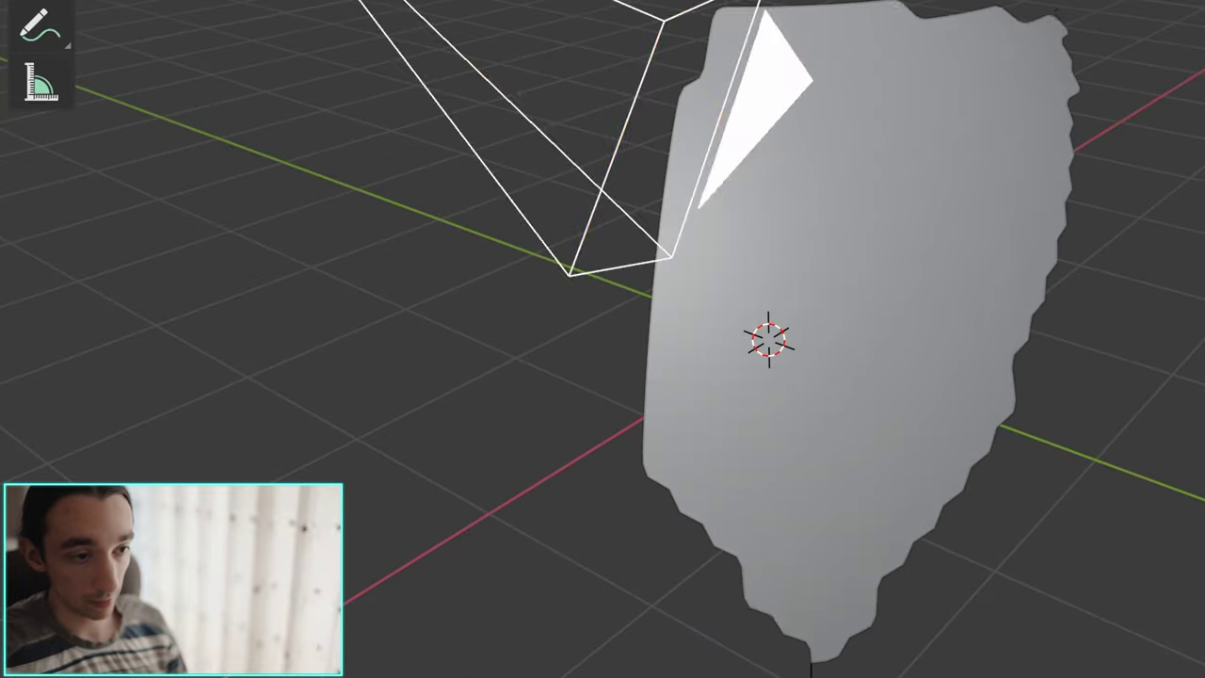
pyautogui.click(1097, 90)
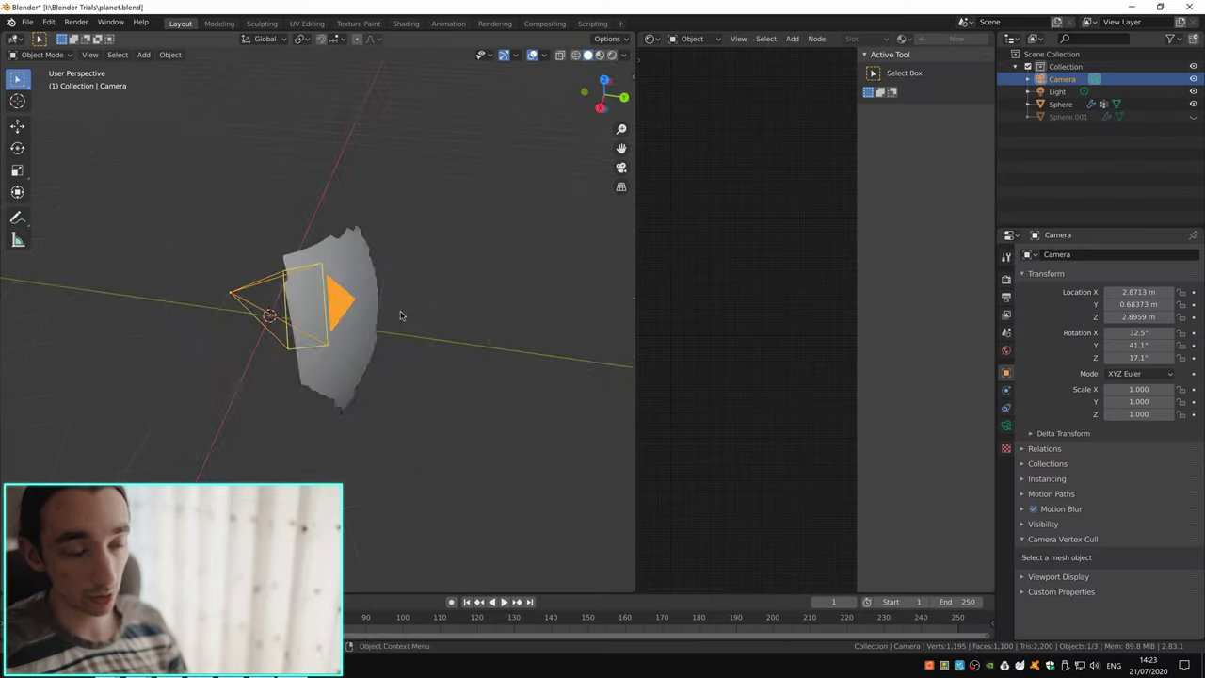
pyautogui.hotkey('ctrl', 'z')
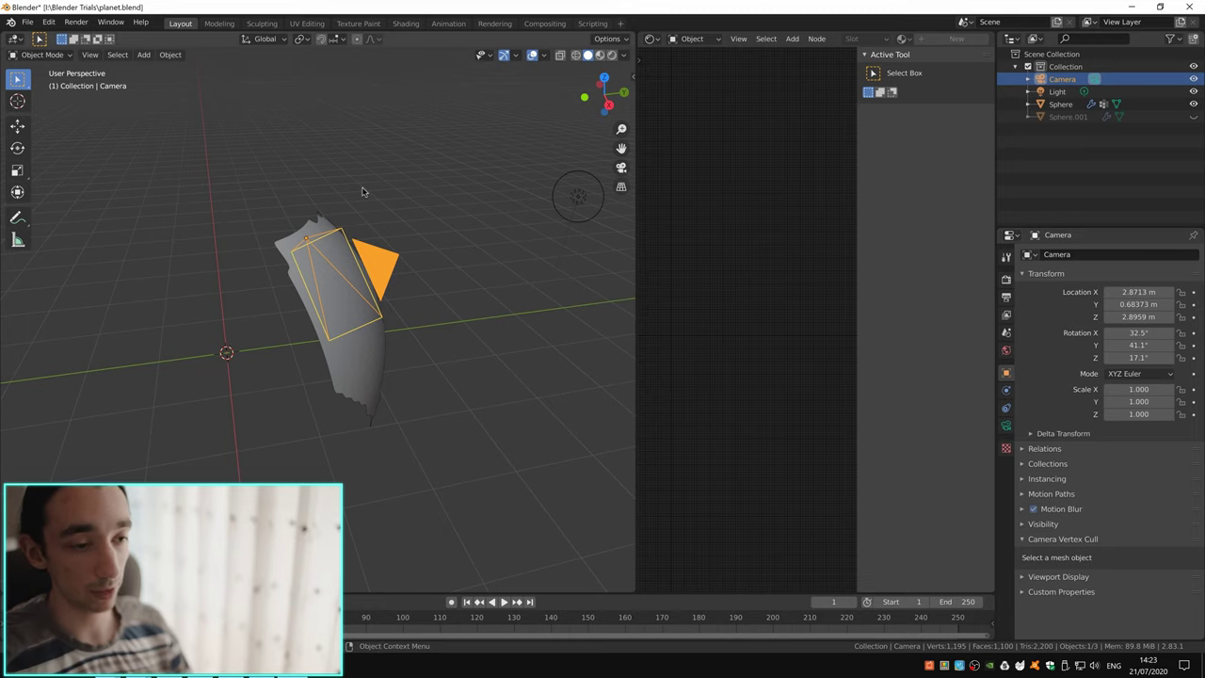
pyautogui.moveTo(367, 203)
pyautogui.mouseDown(button='middle')
pyautogui.moveTo(297, 221)
pyautogui.moveTo(320, 222)
pyautogui.mouseUp(button='middle')
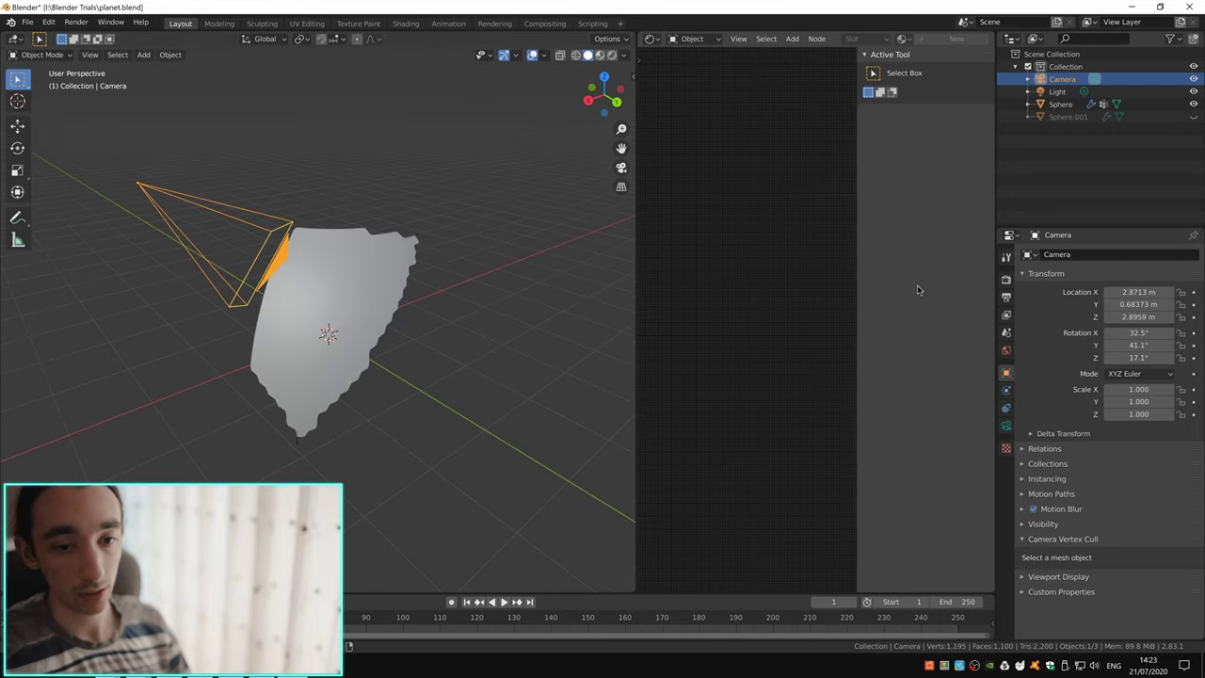
# Step: Bring up the Render Properties to view Cycles GPU Compute and its sampling options
pyautogui.click(1007, 280)
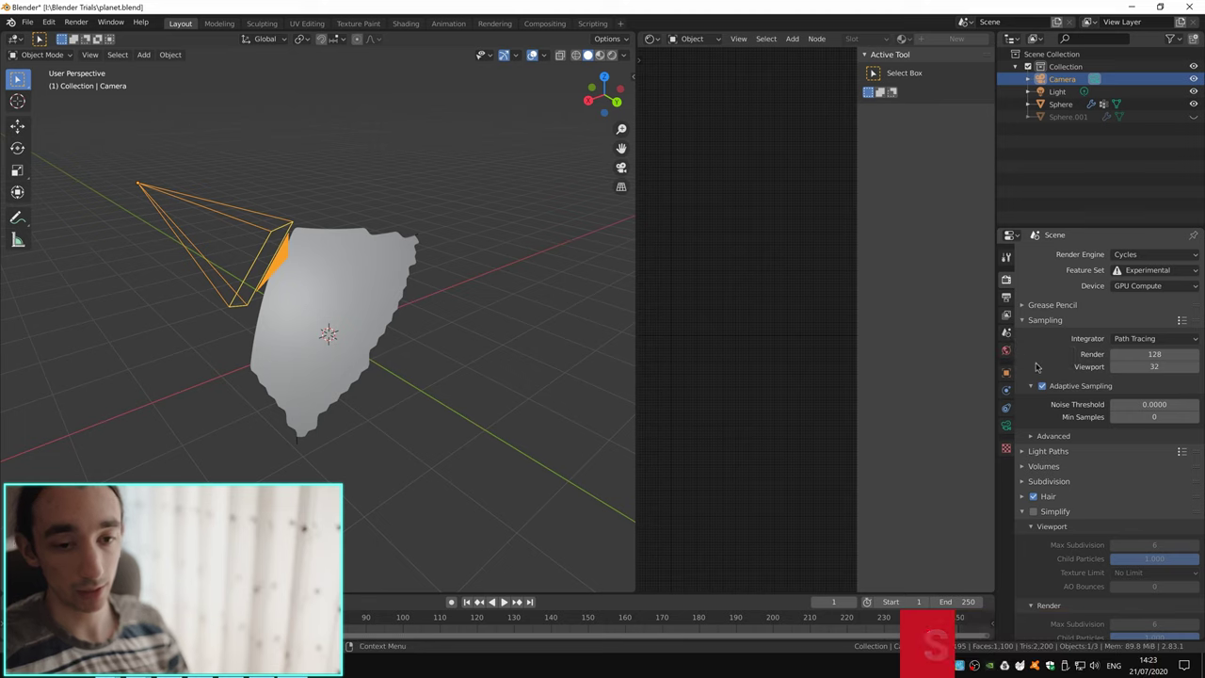
pyautogui.click(1007, 300)
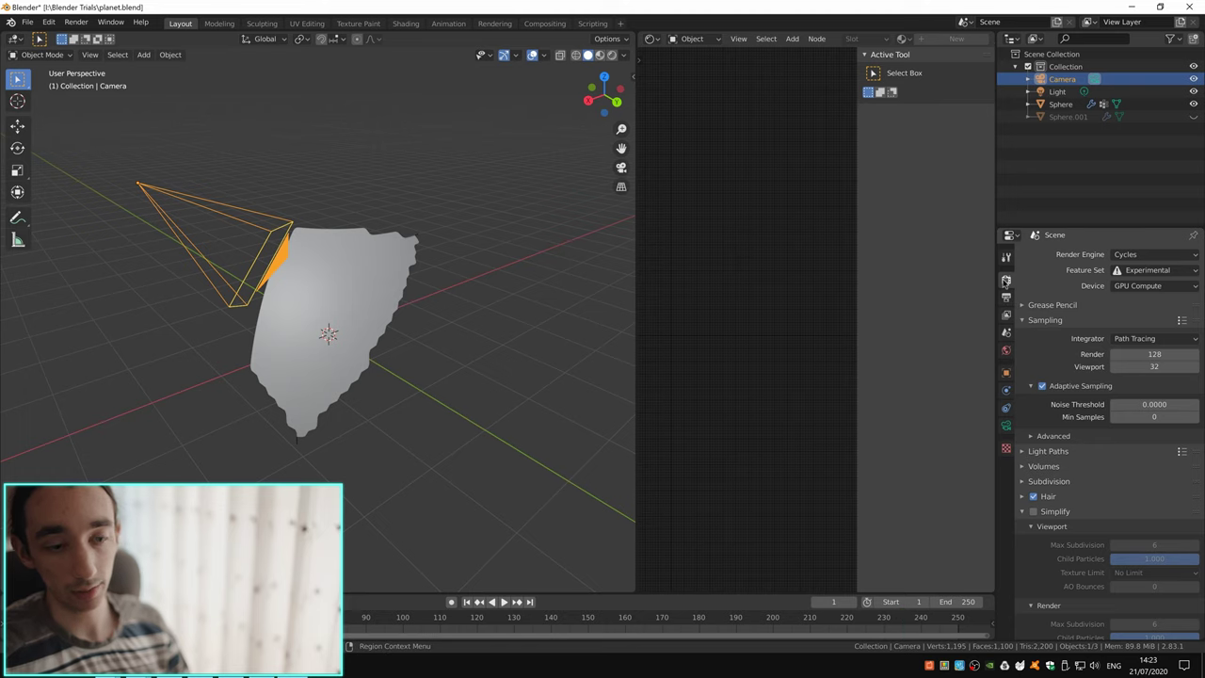